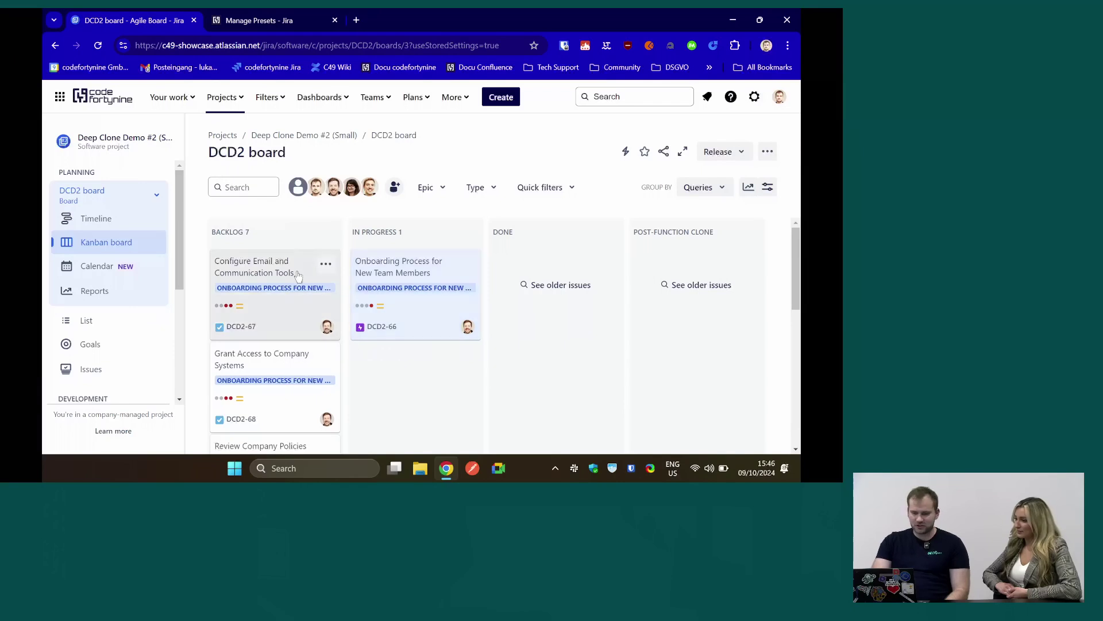
Step: Open epic DCD2-66 and launch Deep Clone from its more-actions menu
left_click(409, 264)
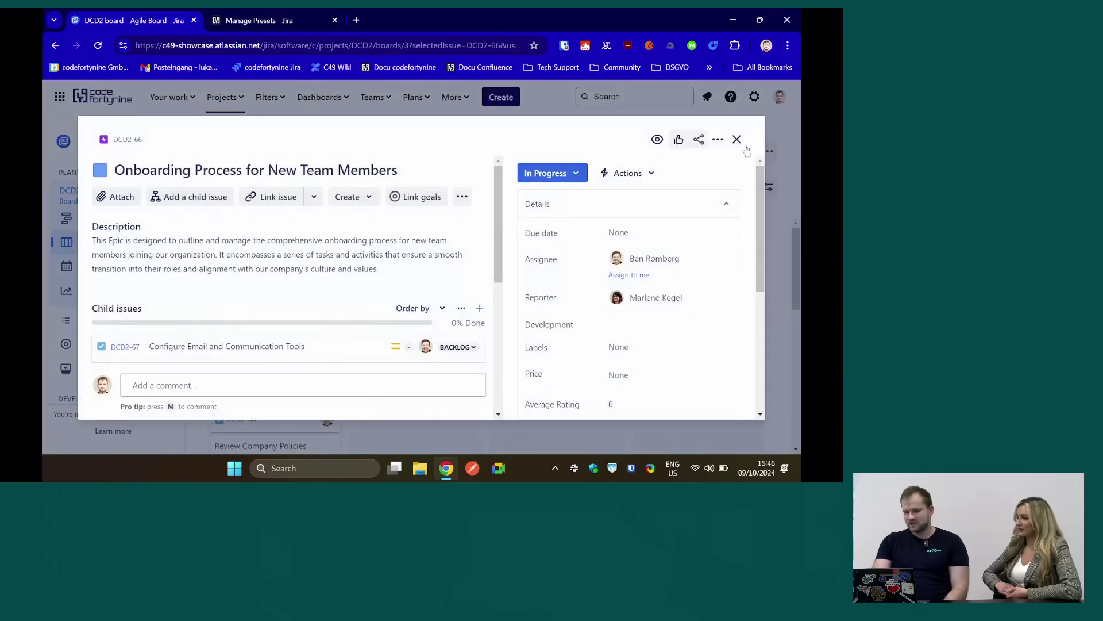
left_click(717, 140)
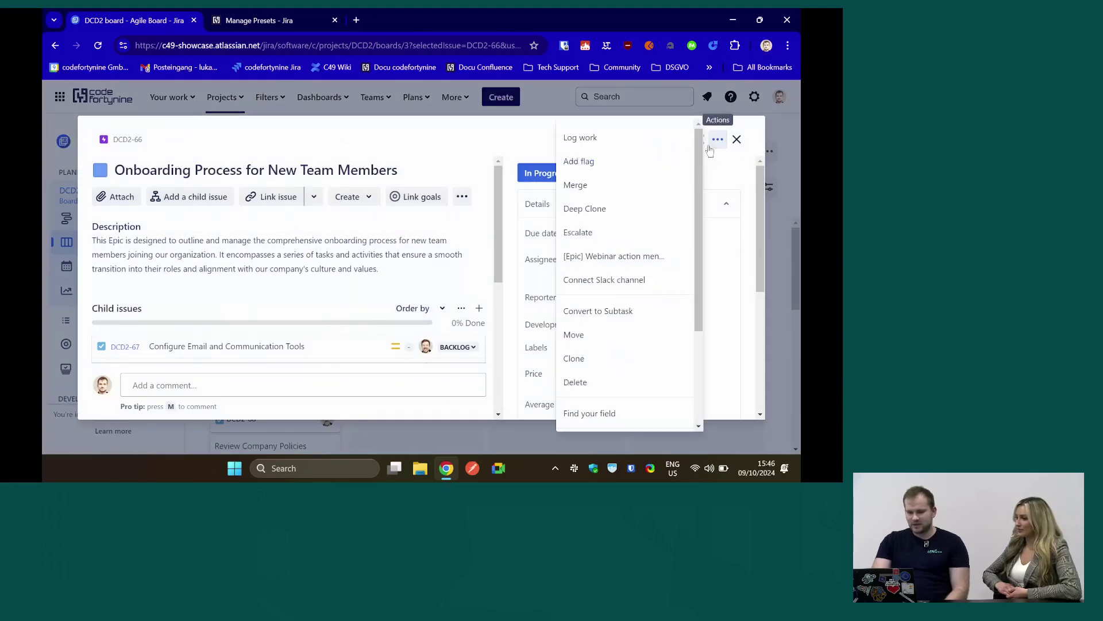
left_click(613, 221)
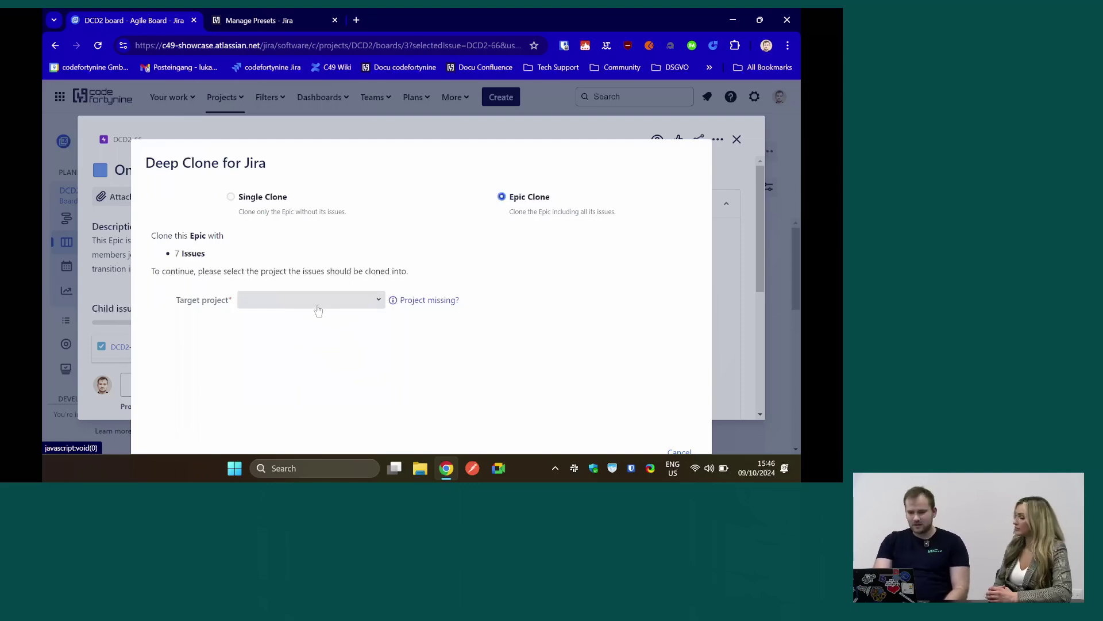
Step: Choose 'Clone to another instance...' as the target and view the instance list without selecting one
left_click(316, 305)
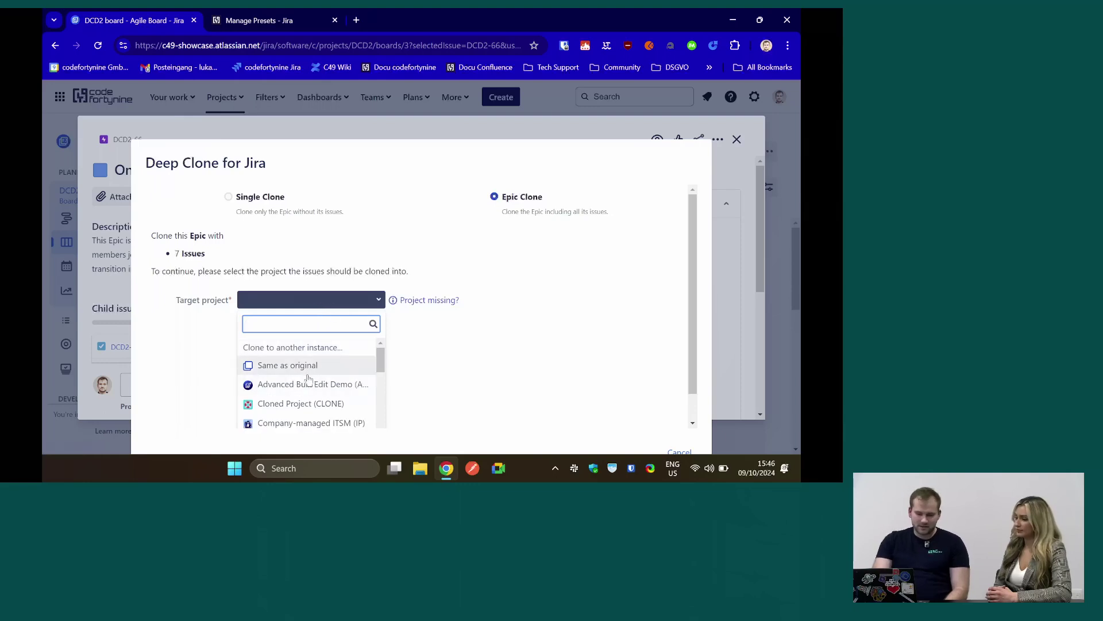
scroll(303, 383, "down", 5)
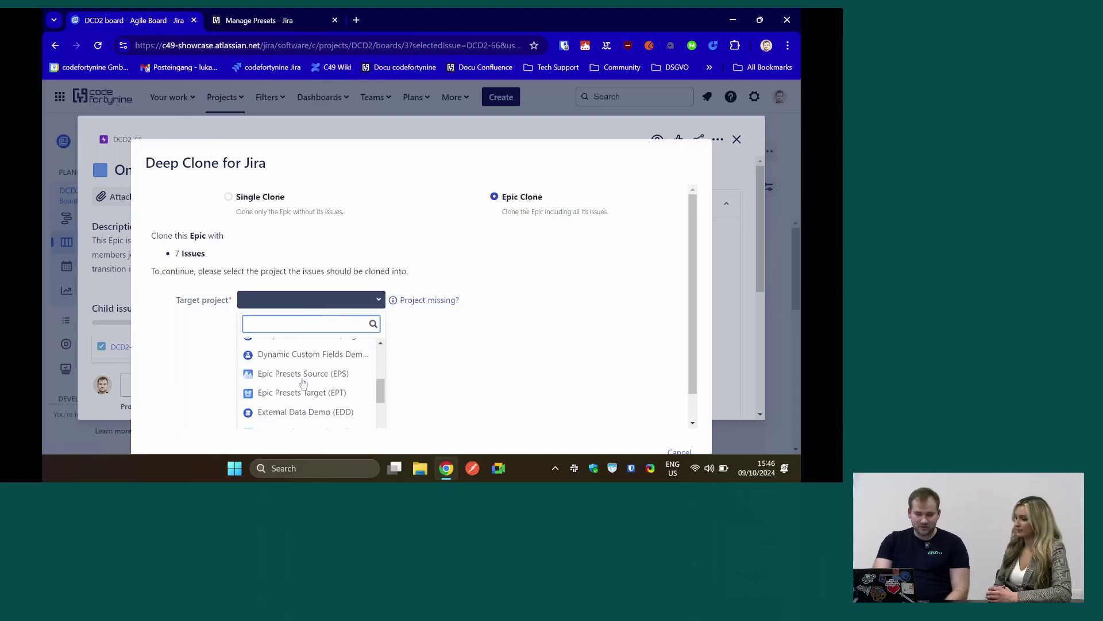
scroll(303, 383, "down", 3)
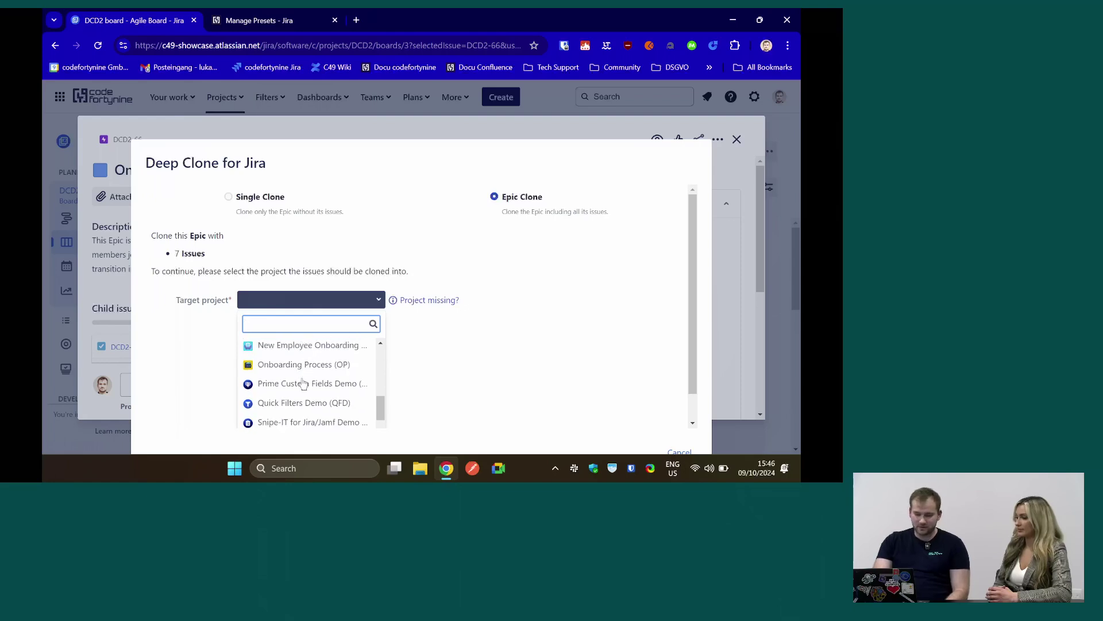
scroll(303, 384, "up", 4)
scroll(303, 383, "up", 3)
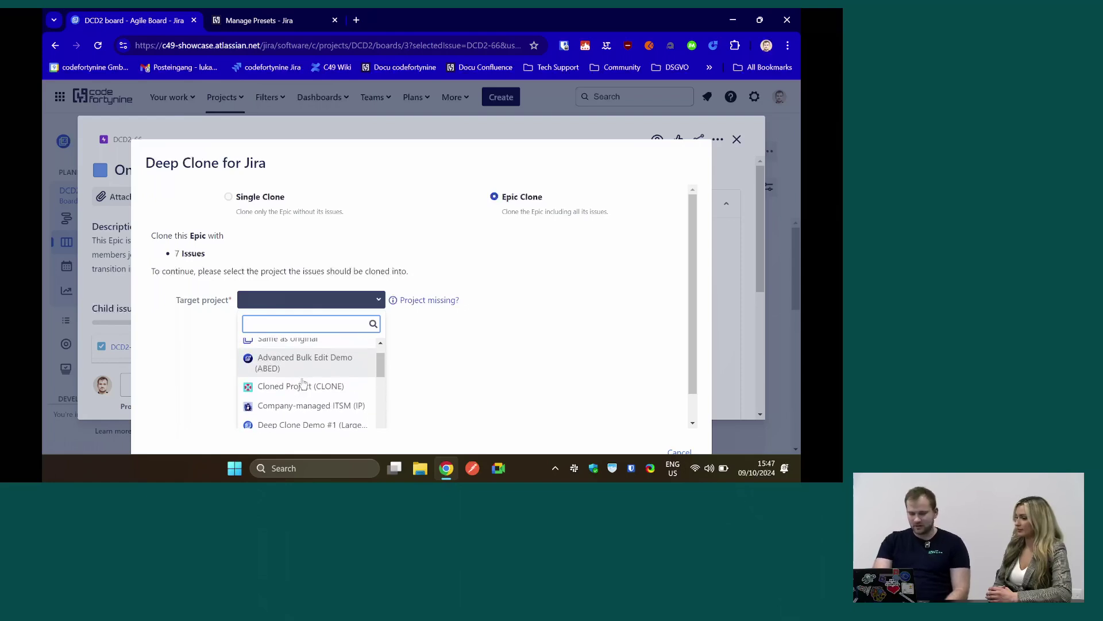
scroll(328, 361, "up", 1)
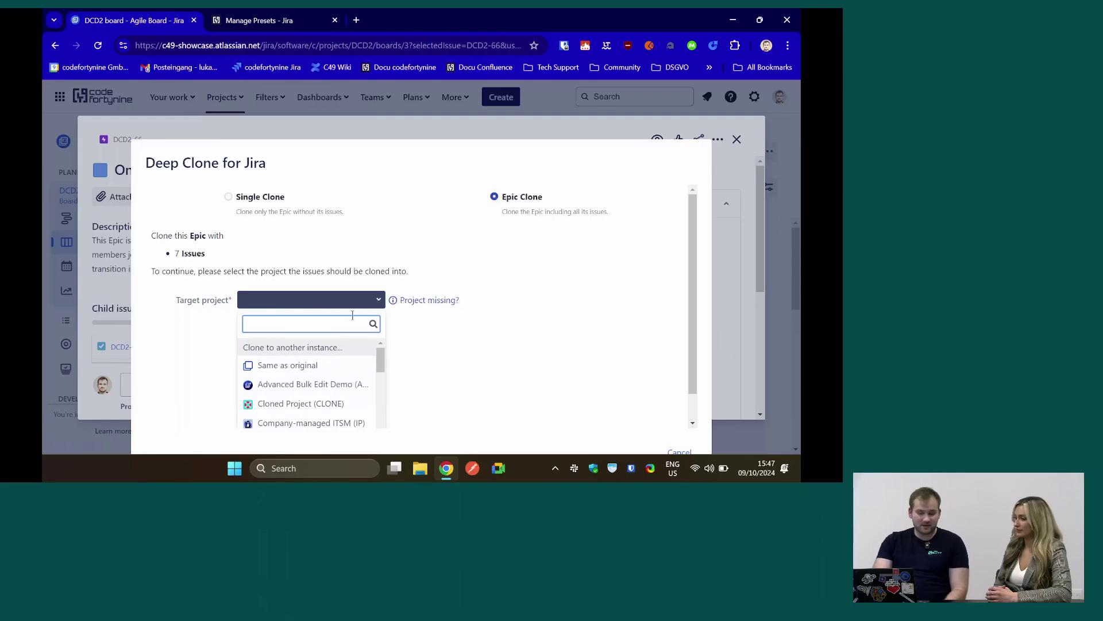
left_click(341, 348)
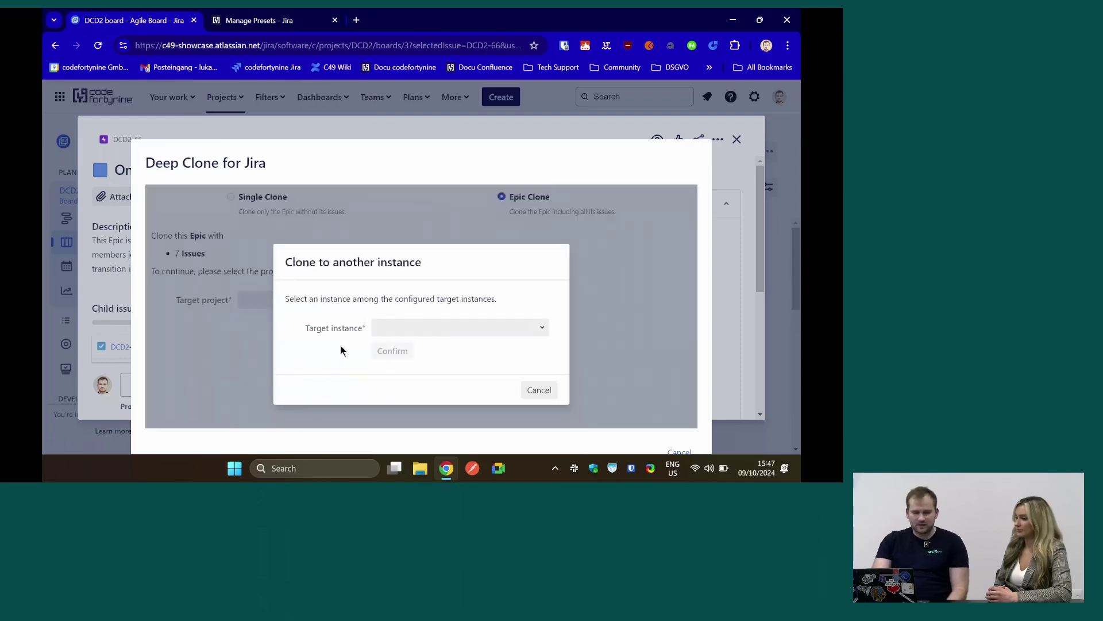
left_click(404, 327)
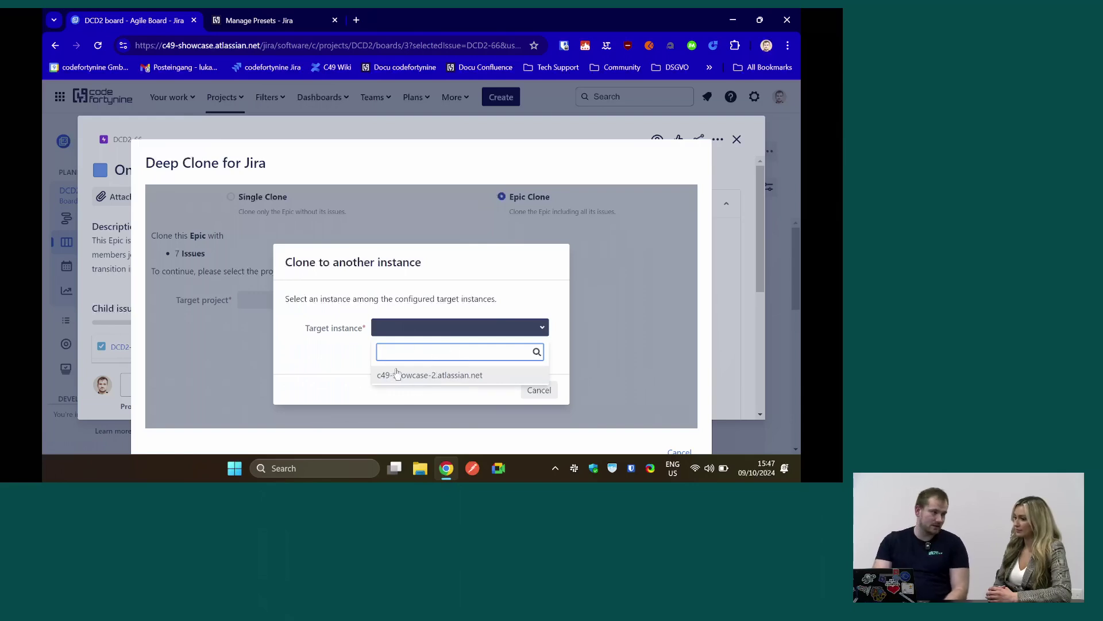
left_click(344, 362)
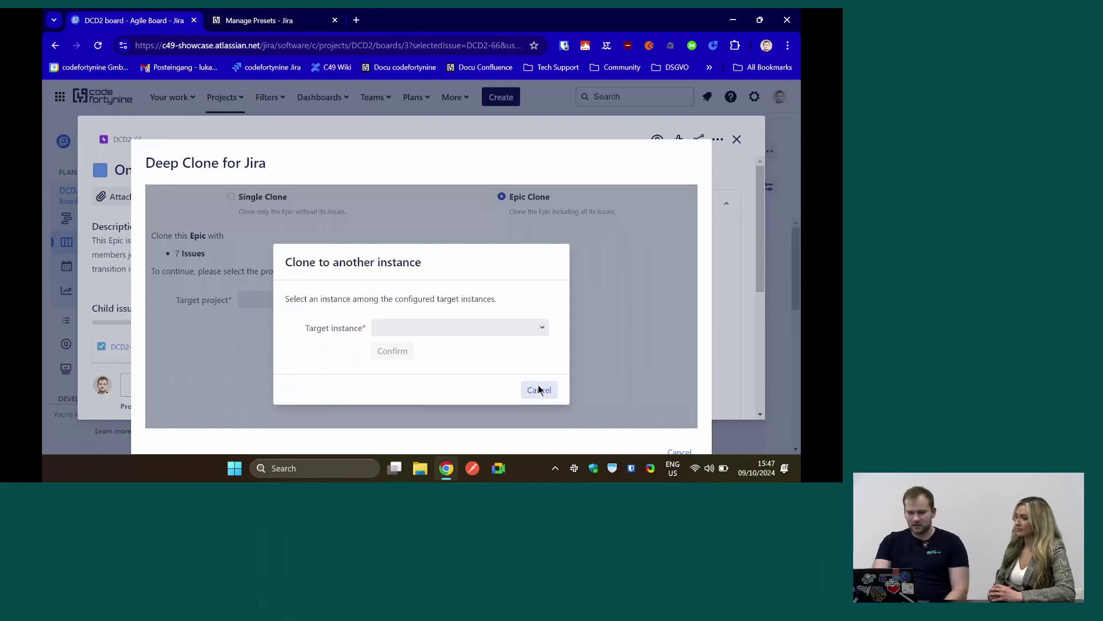
Step: Cancel the other-instance dialog and set Deep Clone Demo #1 (Large) (DCD1) as target project
left_click(539, 390)
left_click(355, 301)
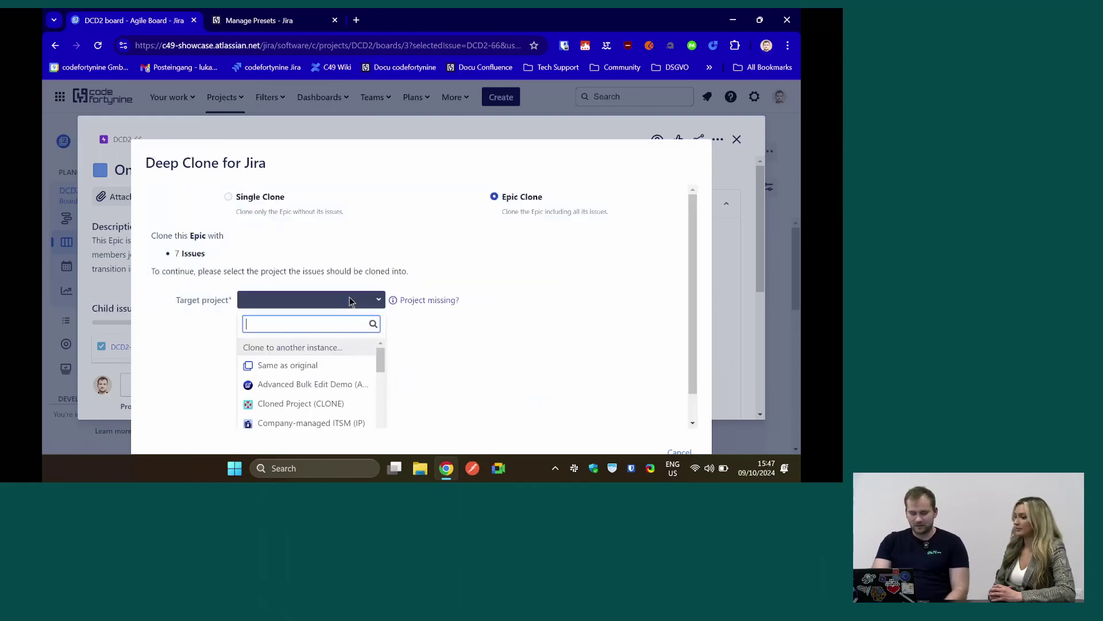
scroll(322, 391, "down", 1)
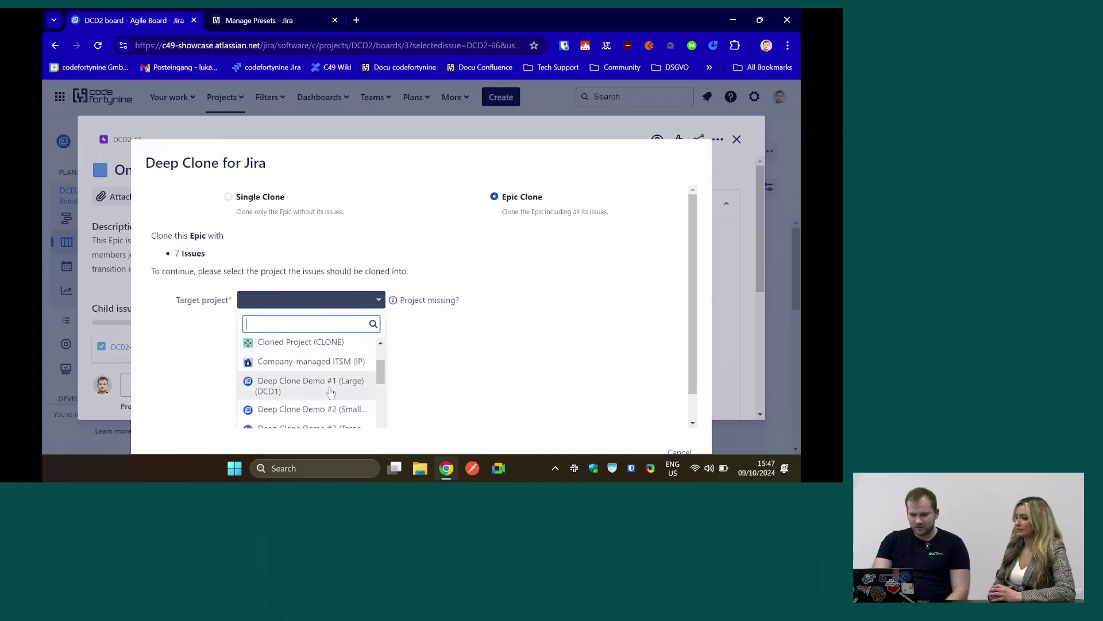
left_click(332, 387)
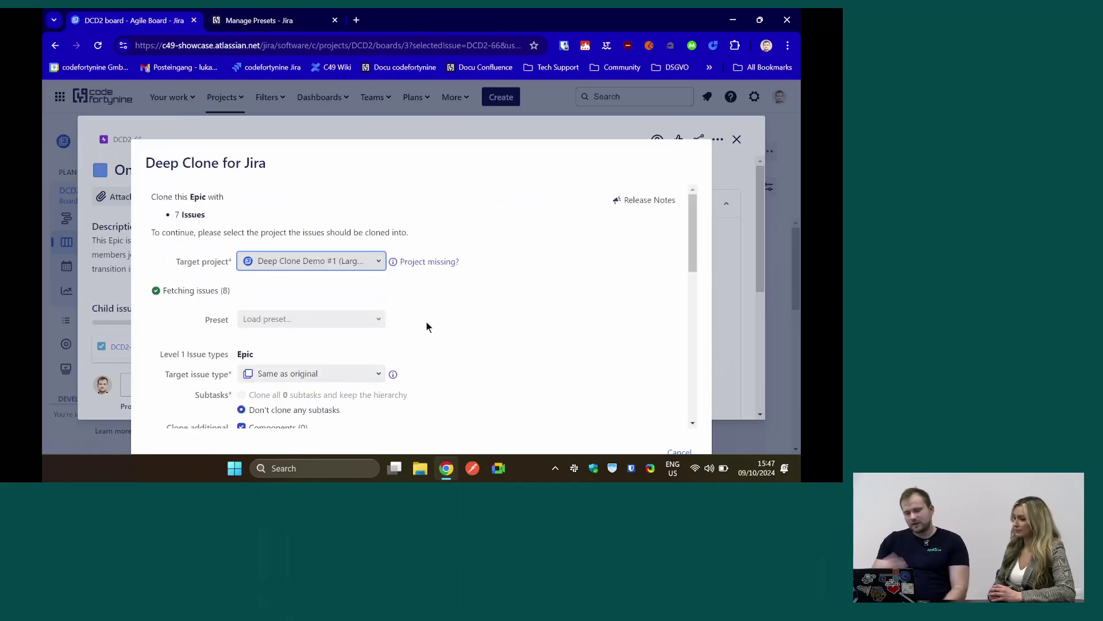
Step: Review the clone settings: 8 issues, 'CLONE -' summary prefix and a clones link
scroll(426, 327, "down", 5)
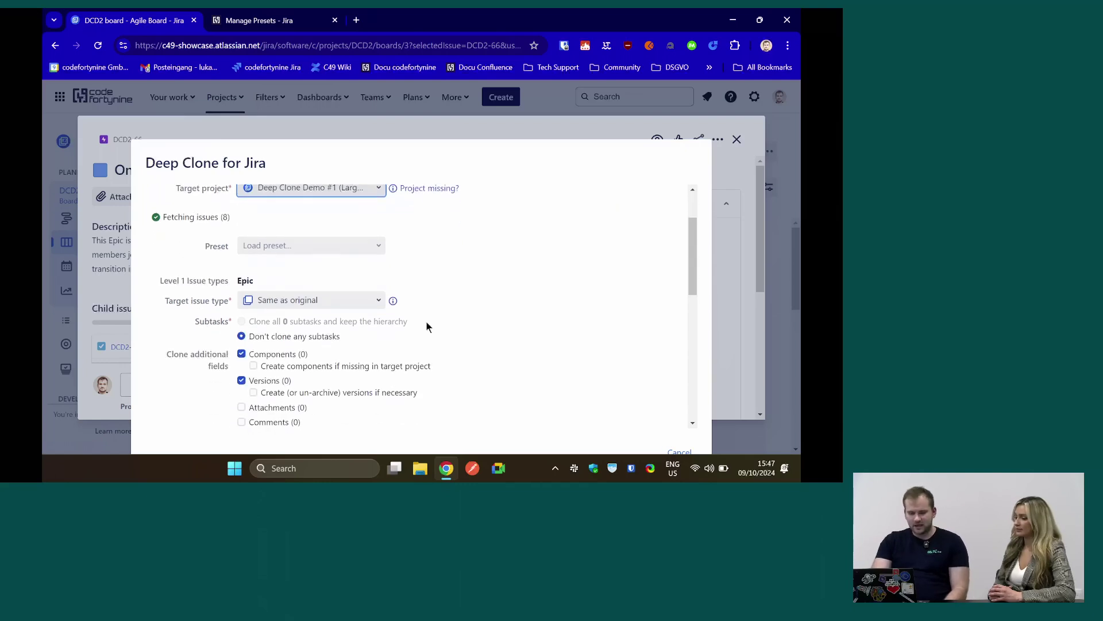
scroll(426, 327, "up", 1)
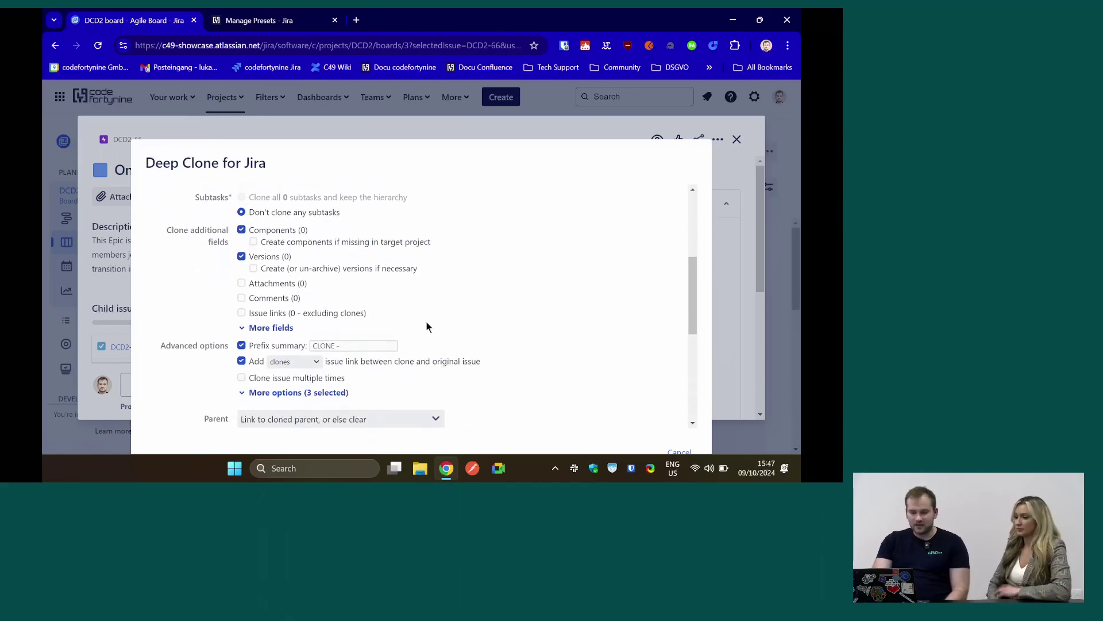
scroll(427, 327, "up", 3)
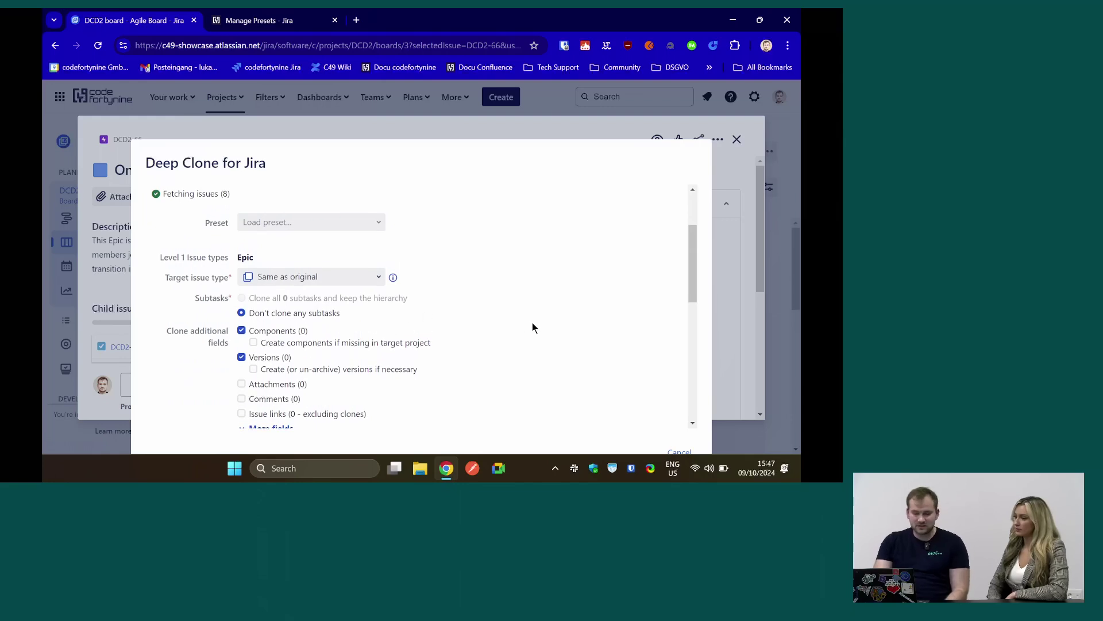
scroll(553, 323, "down", 3)
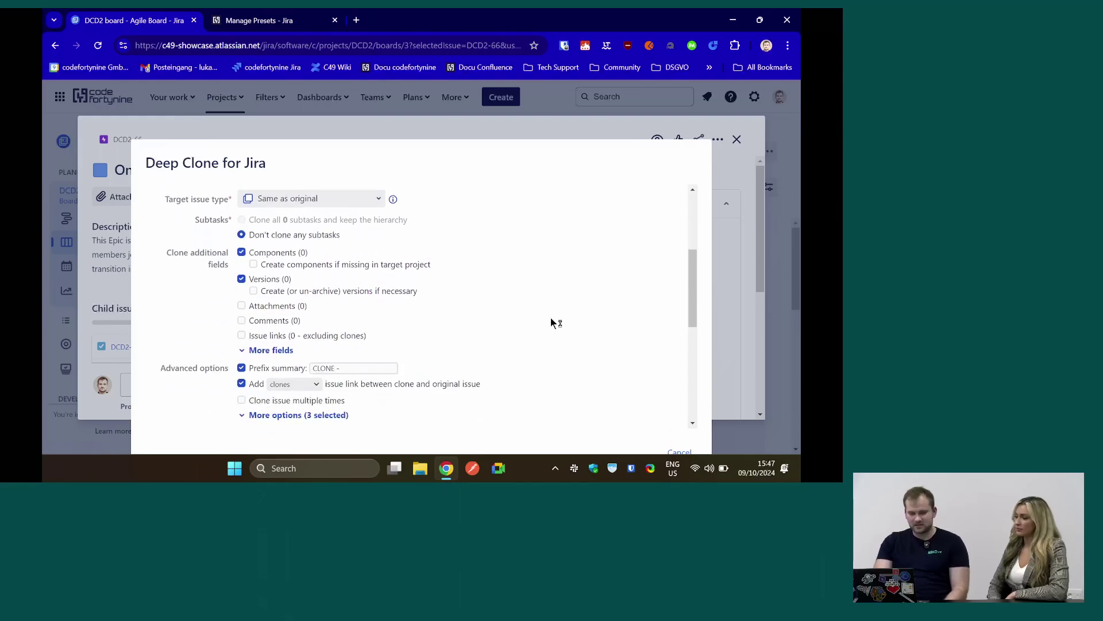
scroll(553, 322, "down", 2)
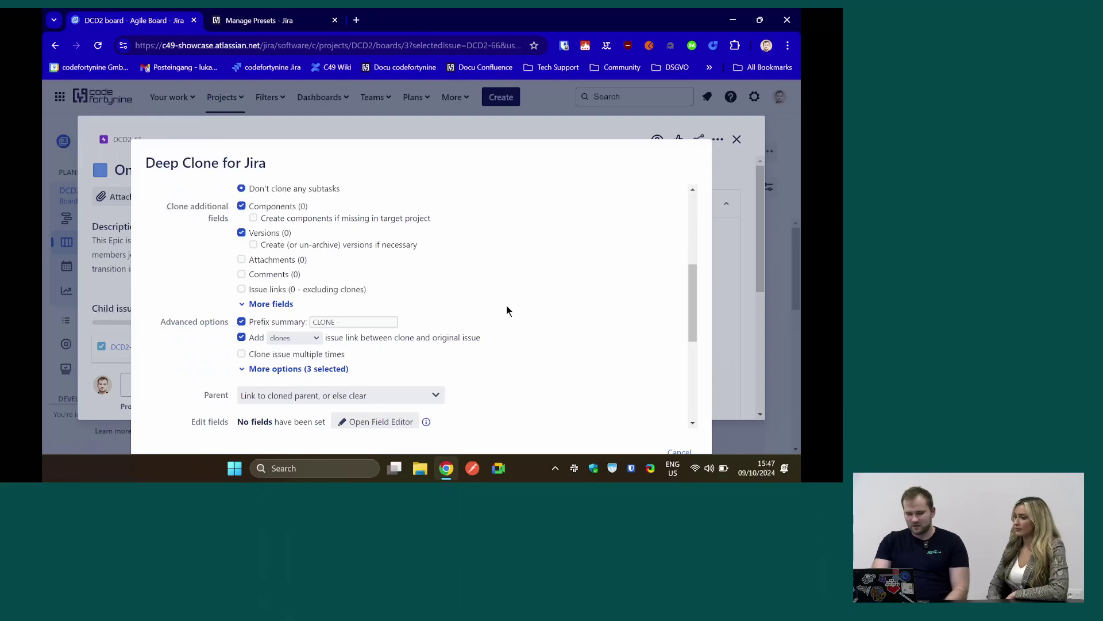
scroll(505, 305, "down", 1)
scroll(506, 306, "up", 2)
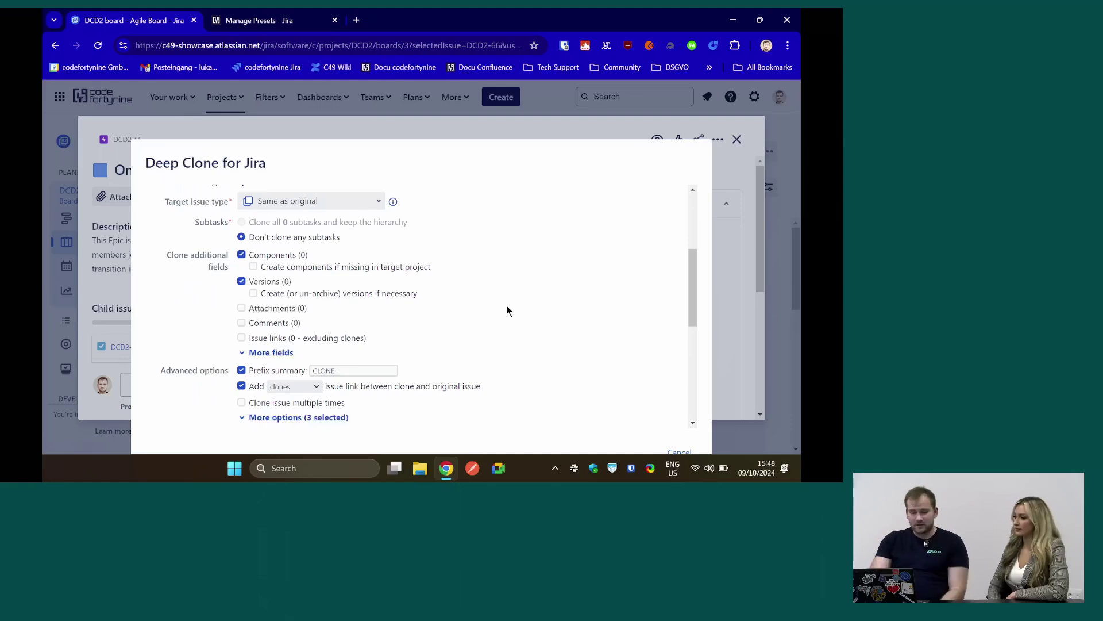
scroll(506, 310, "down", 1)
scroll(506, 311, "down", 1)
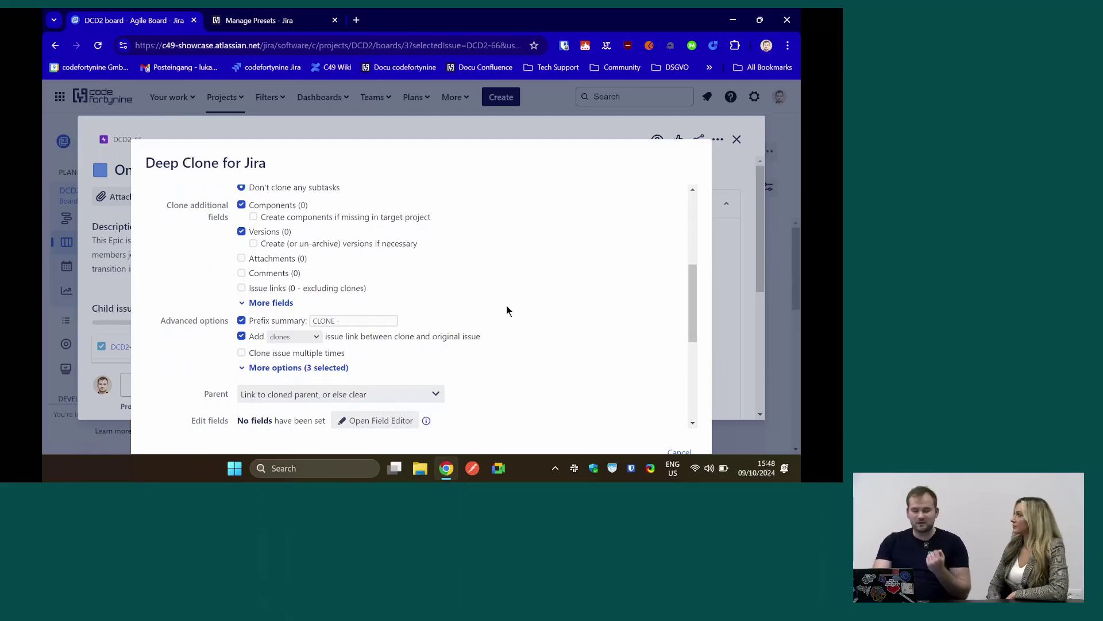
scroll(507, 311, "down", 1)
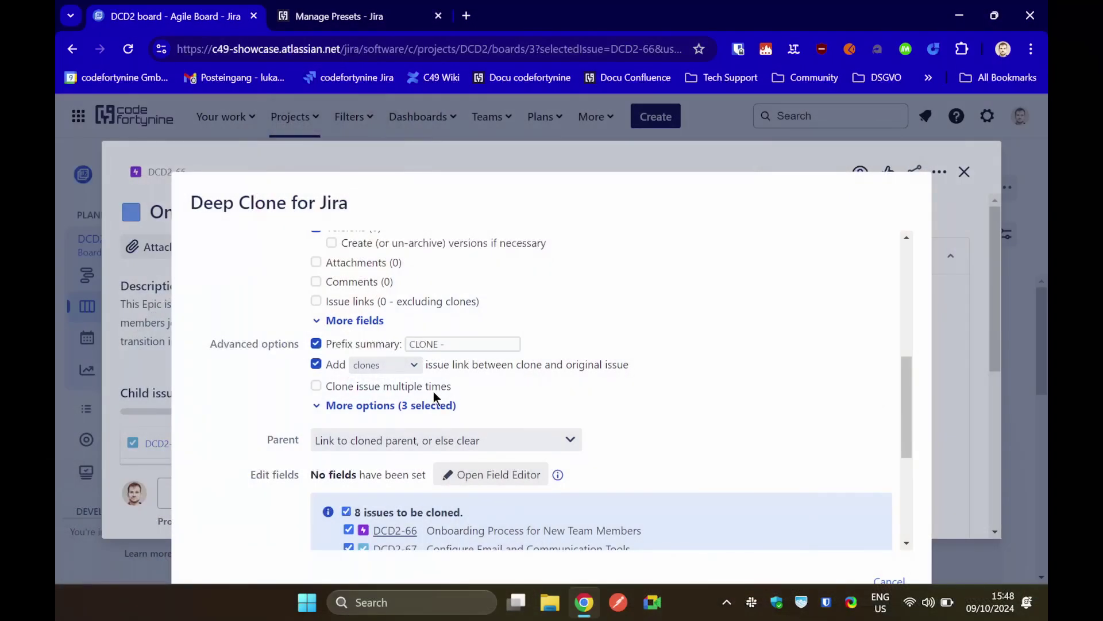
Step: Uncheck 'Add clones issue link' so copies are not linked to their originals
left_click(418, 365)
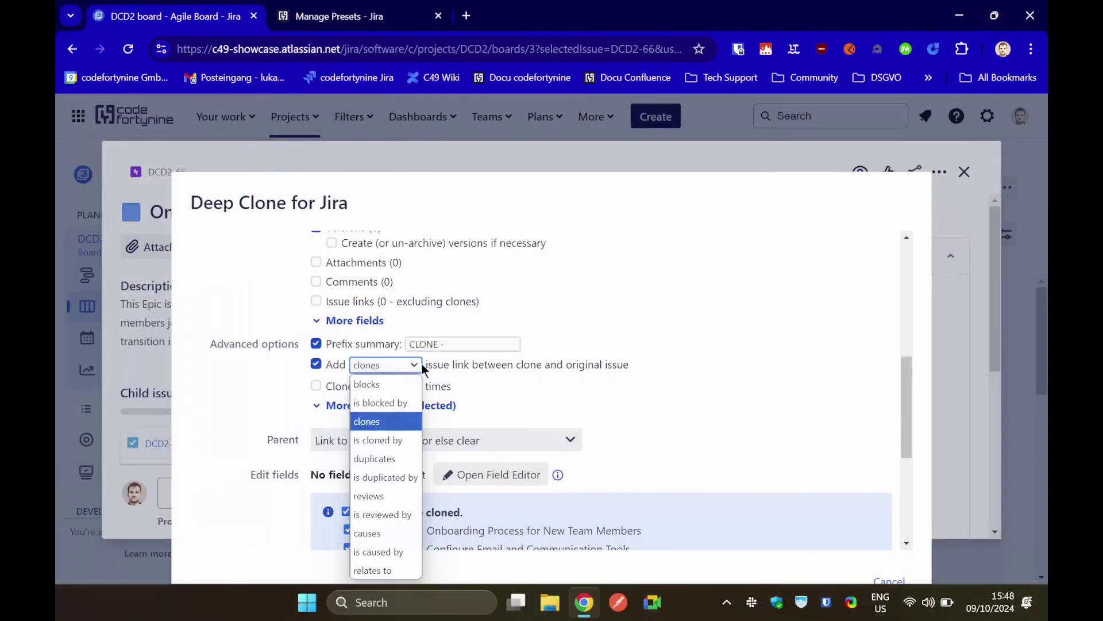
left_click(518, 371)
left_click(517, 371)
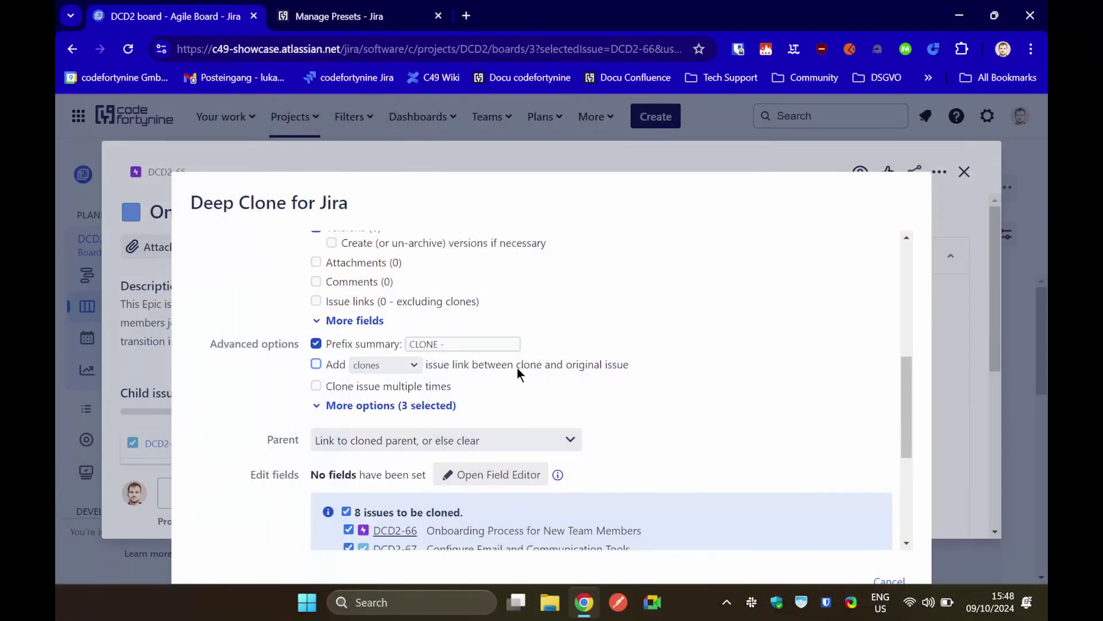
Step: Expand More options (3 selected) and open the Field Editor
left_click(424, 406)
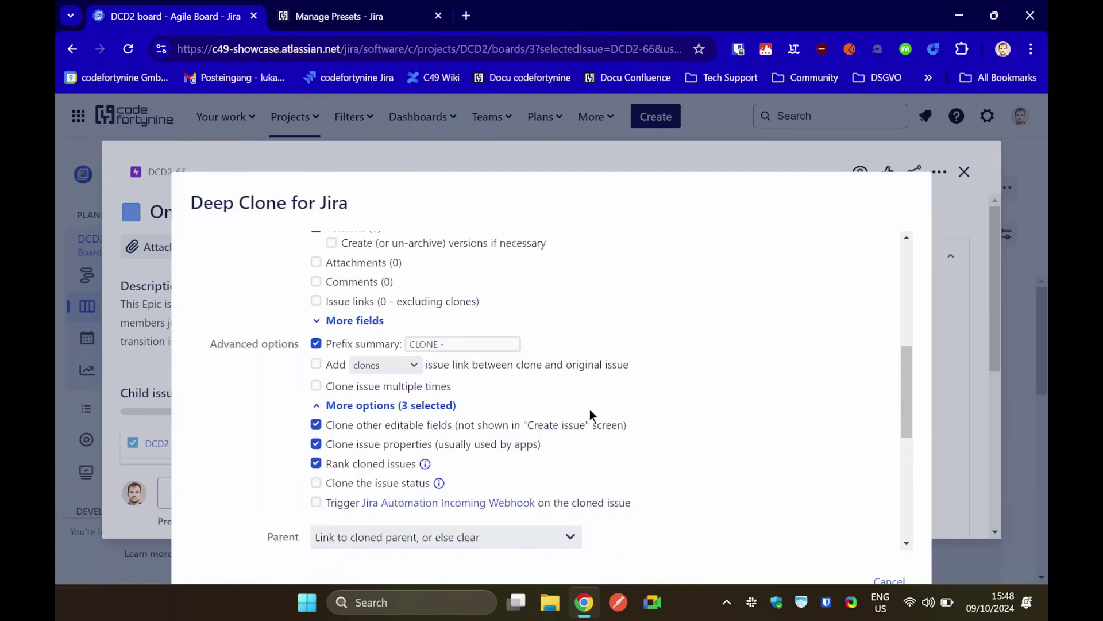
scroll(589, 409, "down", 2)
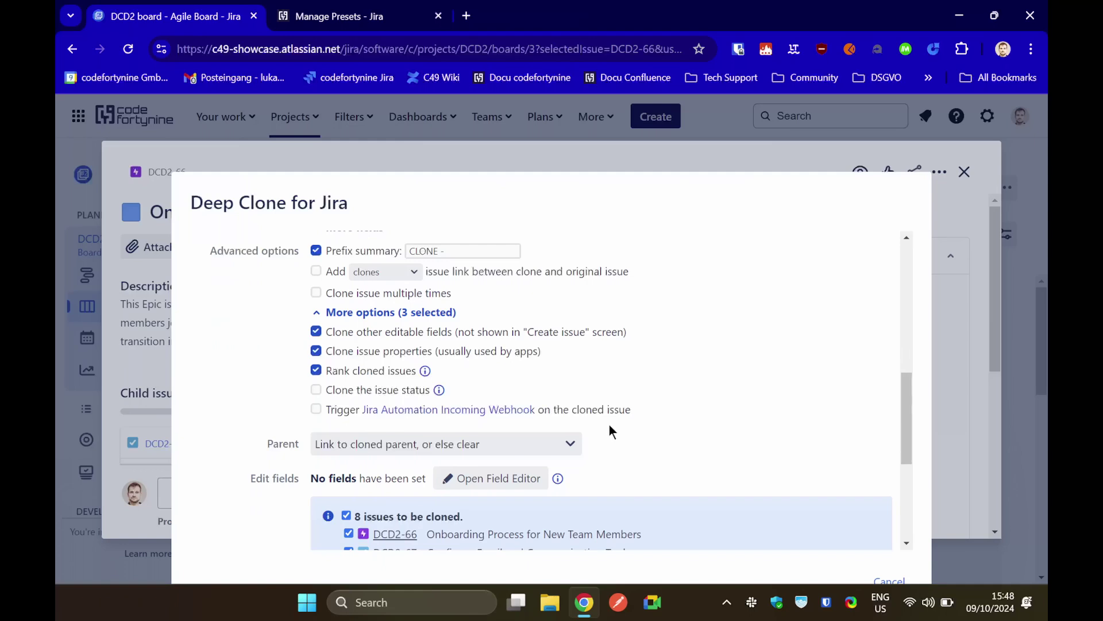
scroll(637, 442, "down", 2)
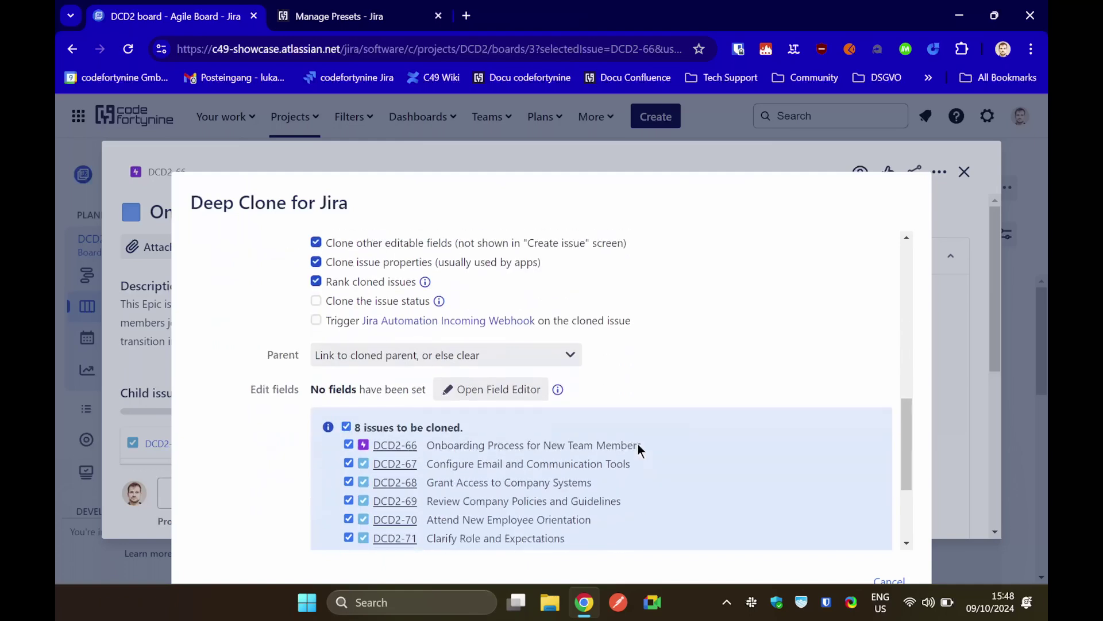
left_click(508, 405)
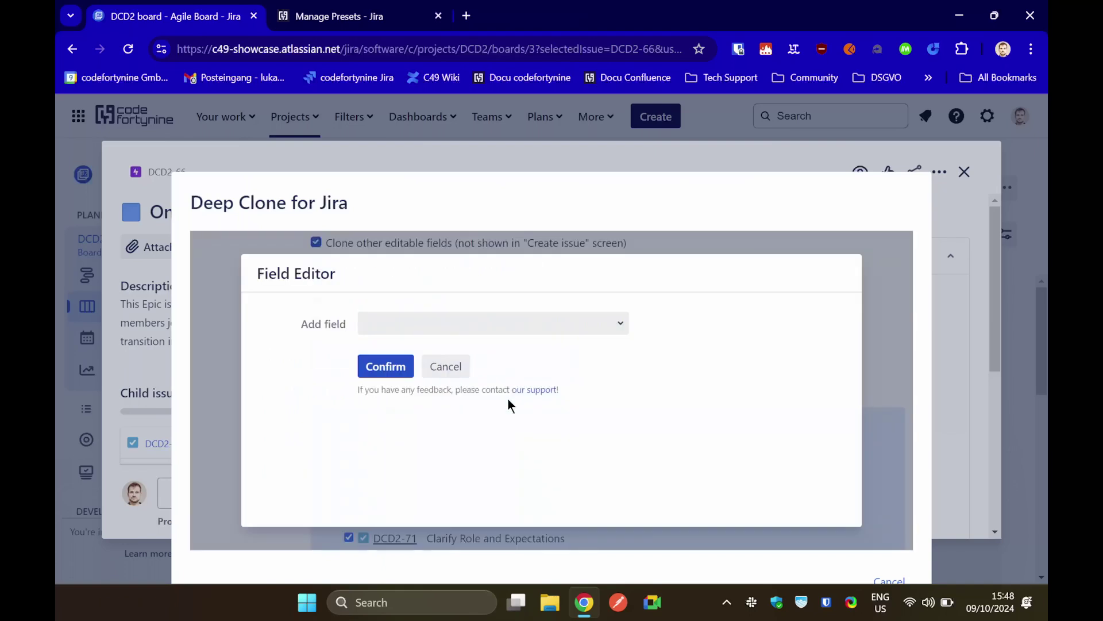
Step: Show the Add field dropdown list of editable fields in the Field Editor
left_click(543, 328)
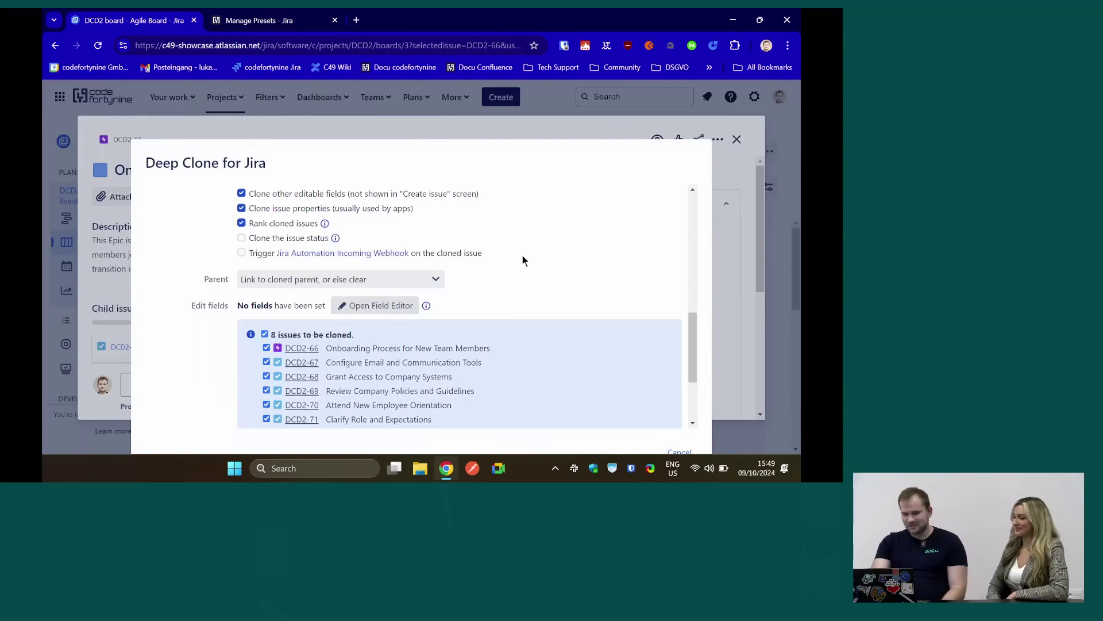
Step: Select 'Immediately clone 8 issues' as the action and start the clone
scroll(531, 332, "down", 3)
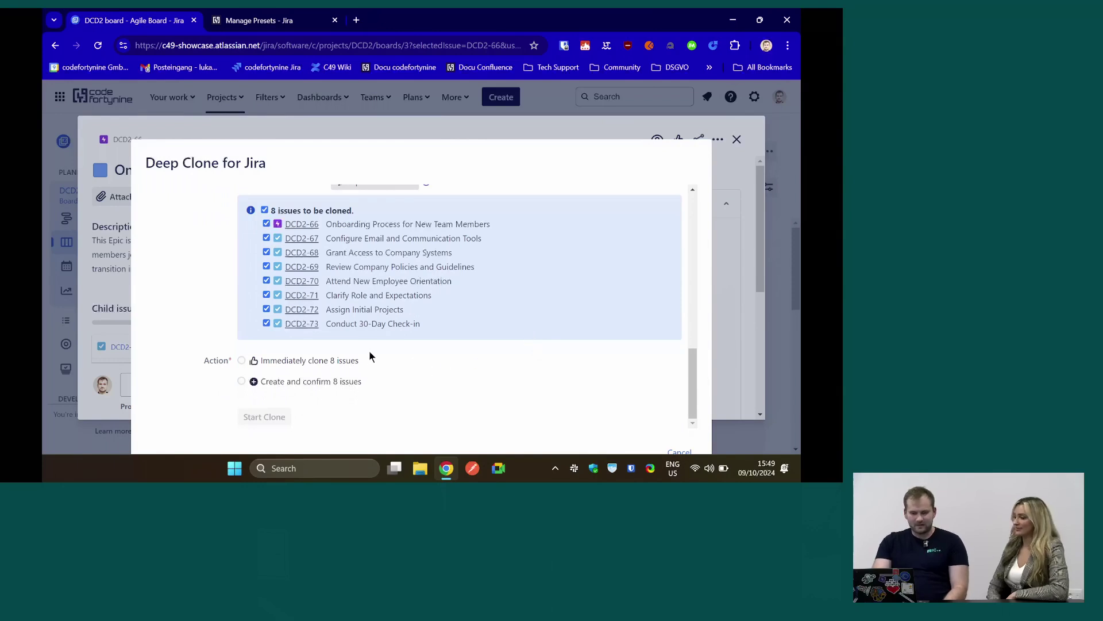
left_click(325, 362)
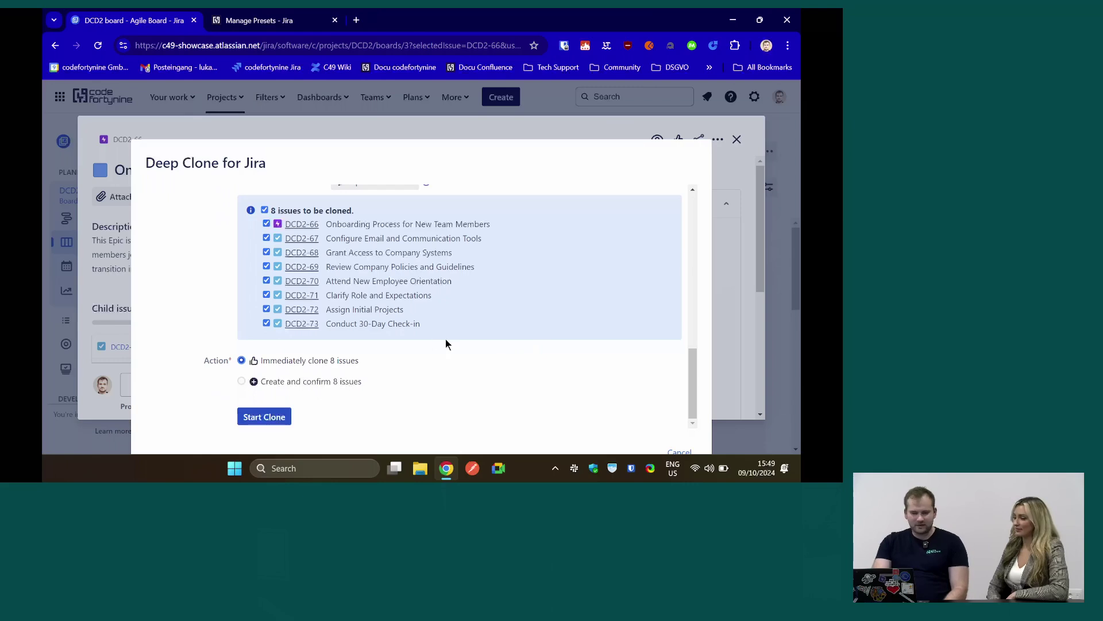
scroll(484, 307, "up", 1)
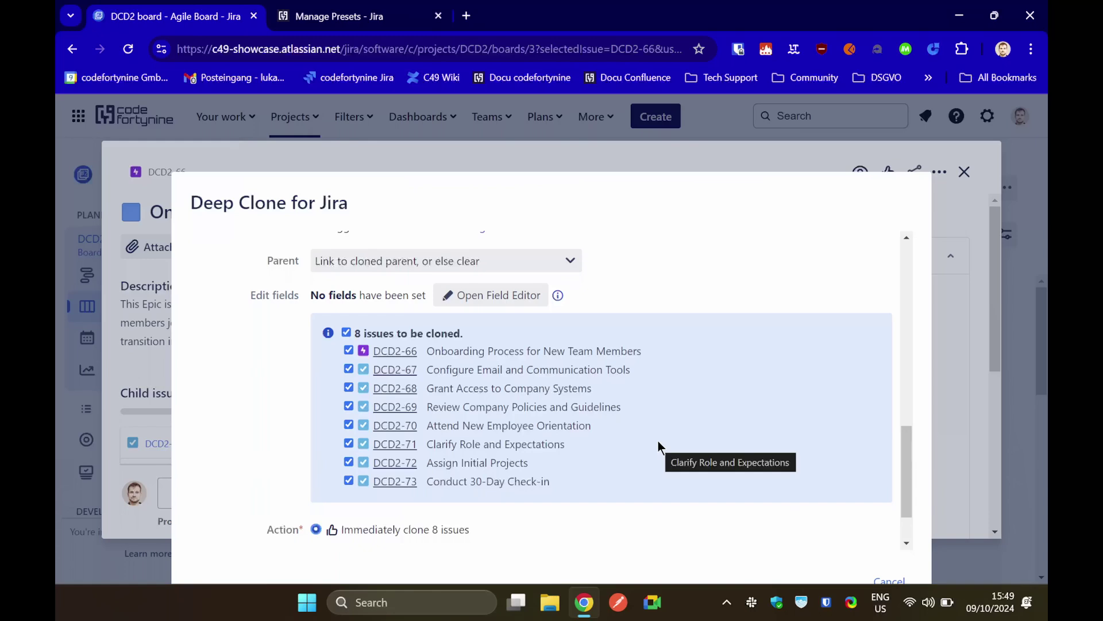
scroll(658, 440, "down", 1)
scroll(657, 439, "down", 1)
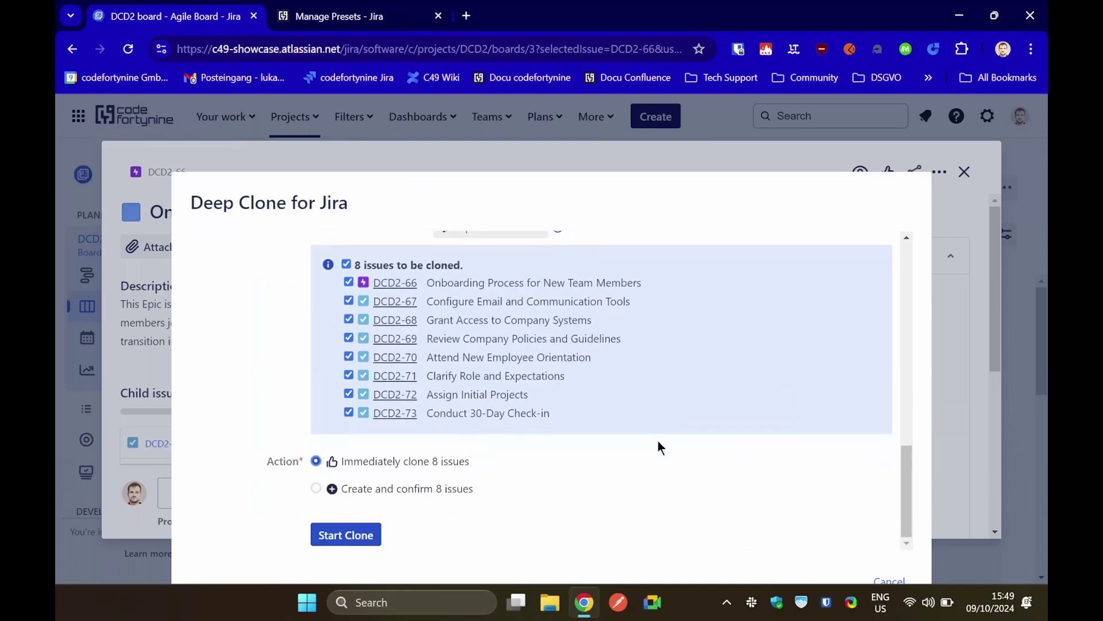
left_click(365, 539)
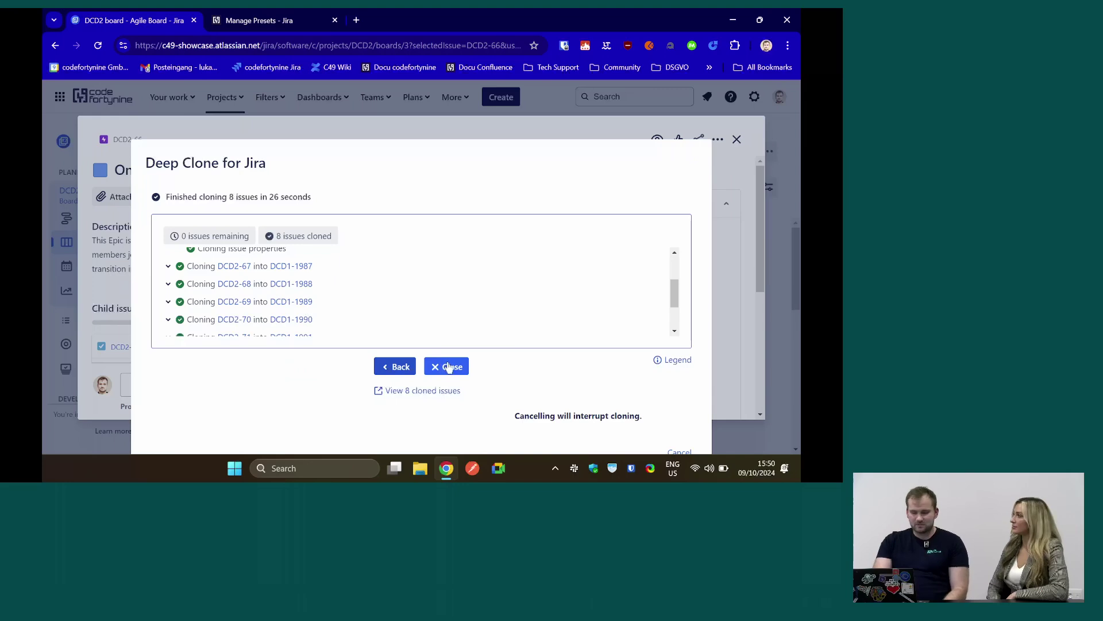
Step: Close the clone results and the epic, then open the Deep Clone app from More > Apps
left_click(448, 363)
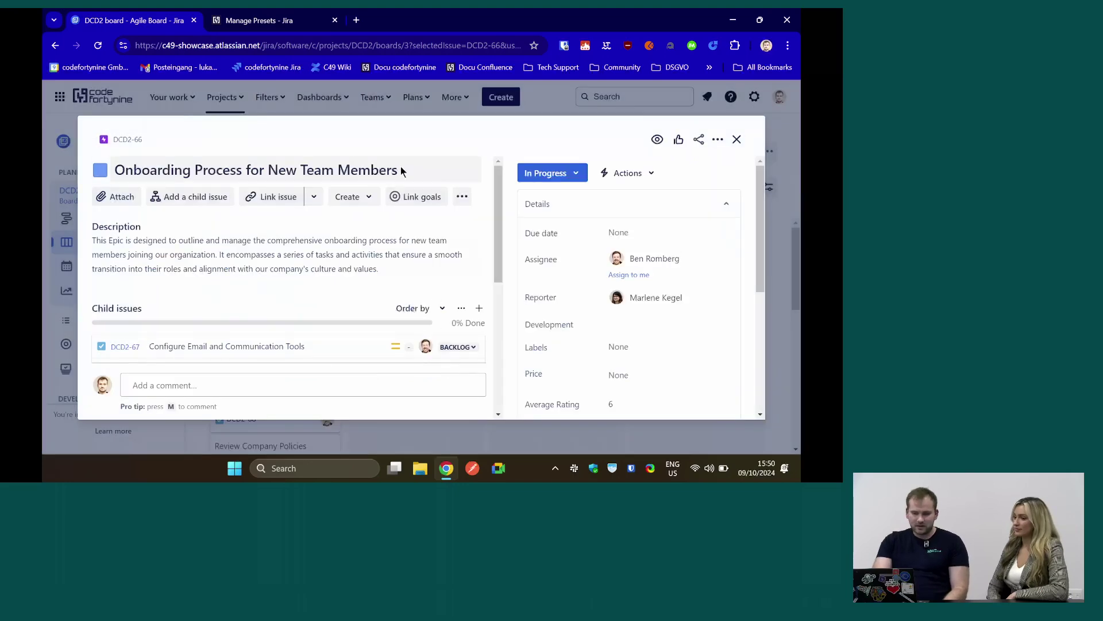
left_click(736, 139)
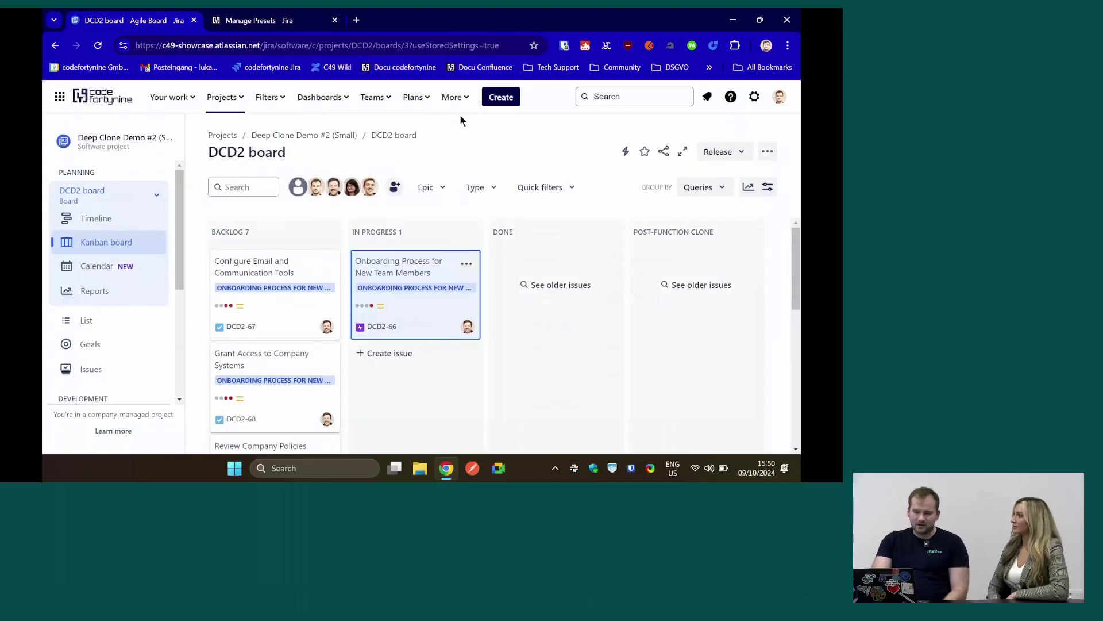
left_click(452, 99)
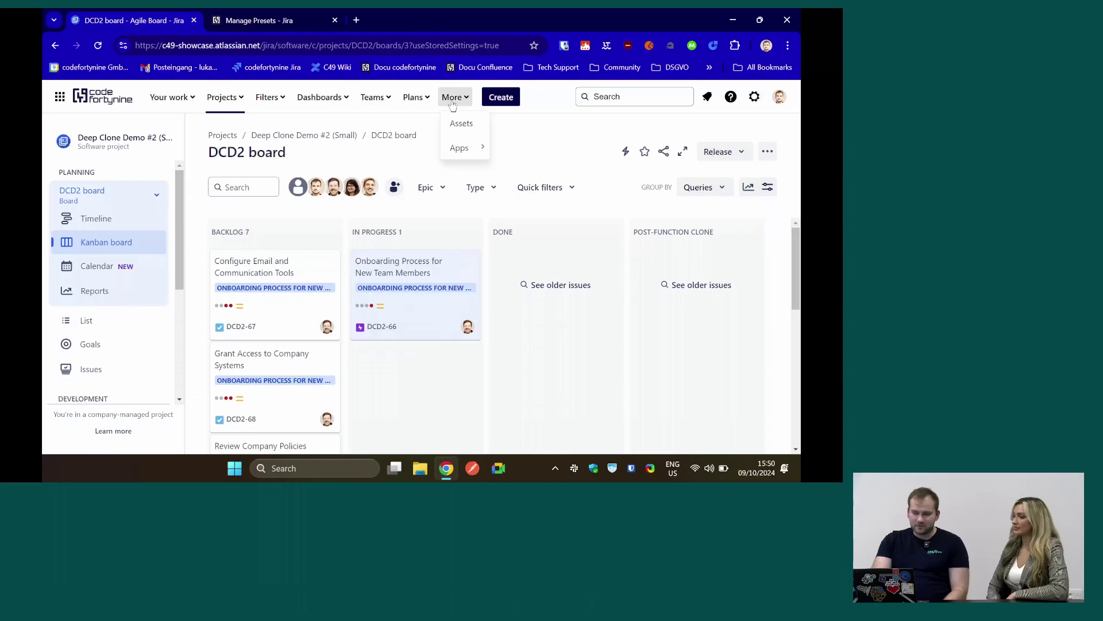
left_click(462, 151)
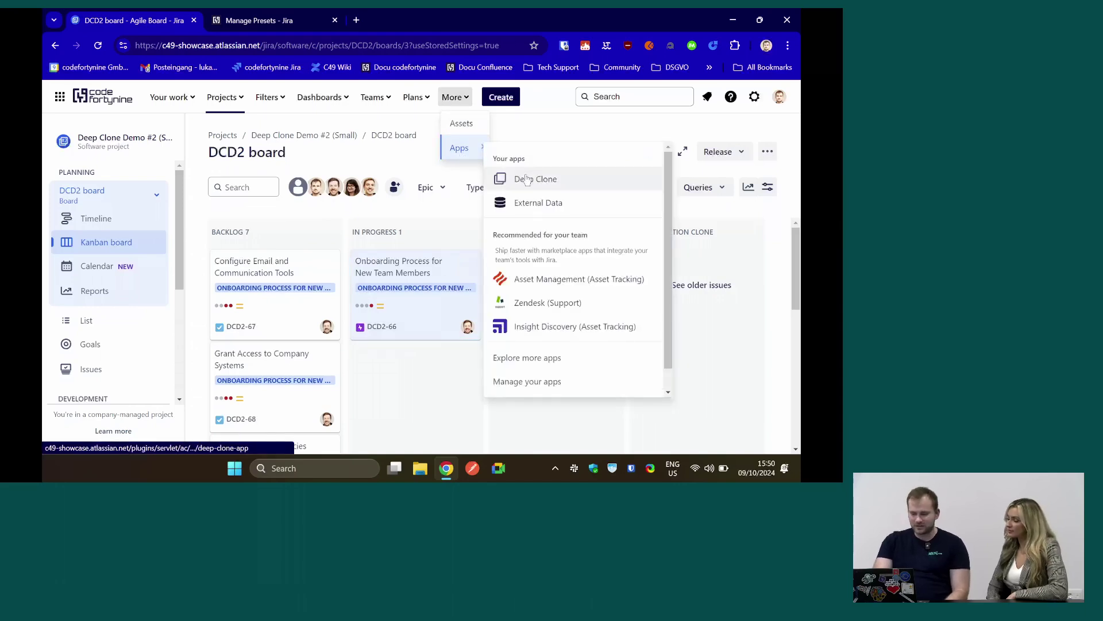
left_click(527, 180)
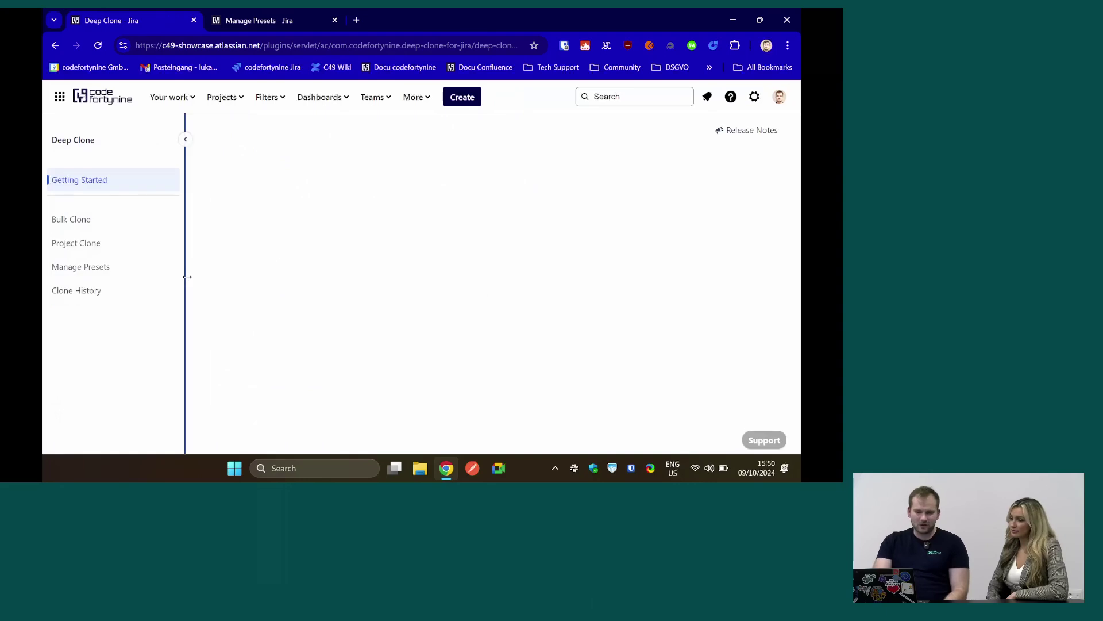
Step: View Clone History, checking the Bulk Clone and Epic/Tree Clone job lists
left_click(90, 291)
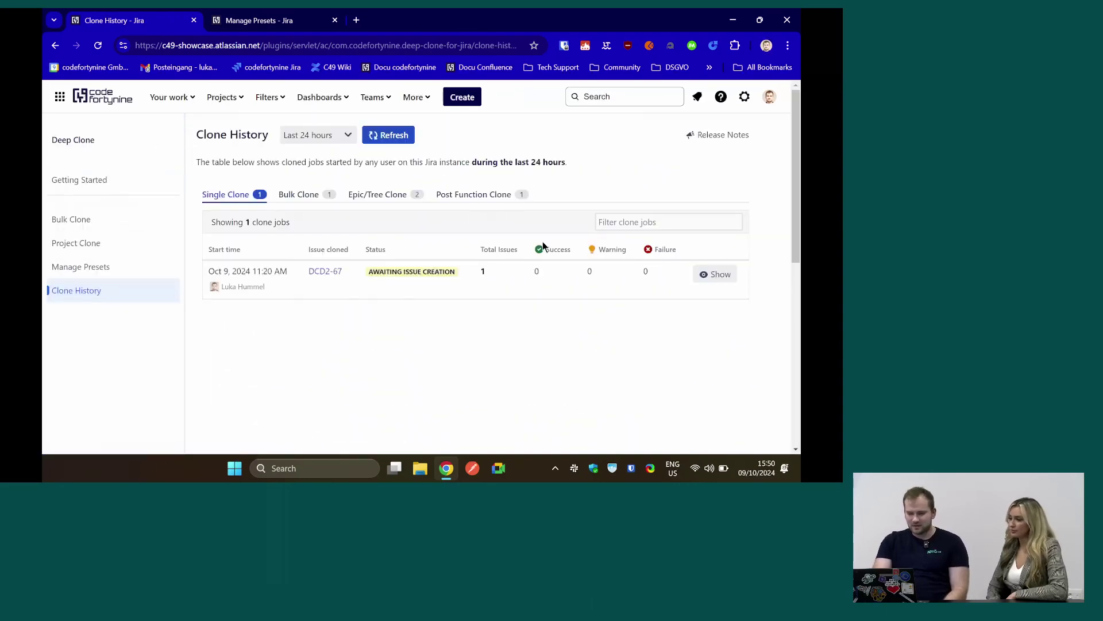
left_click(298, 196)
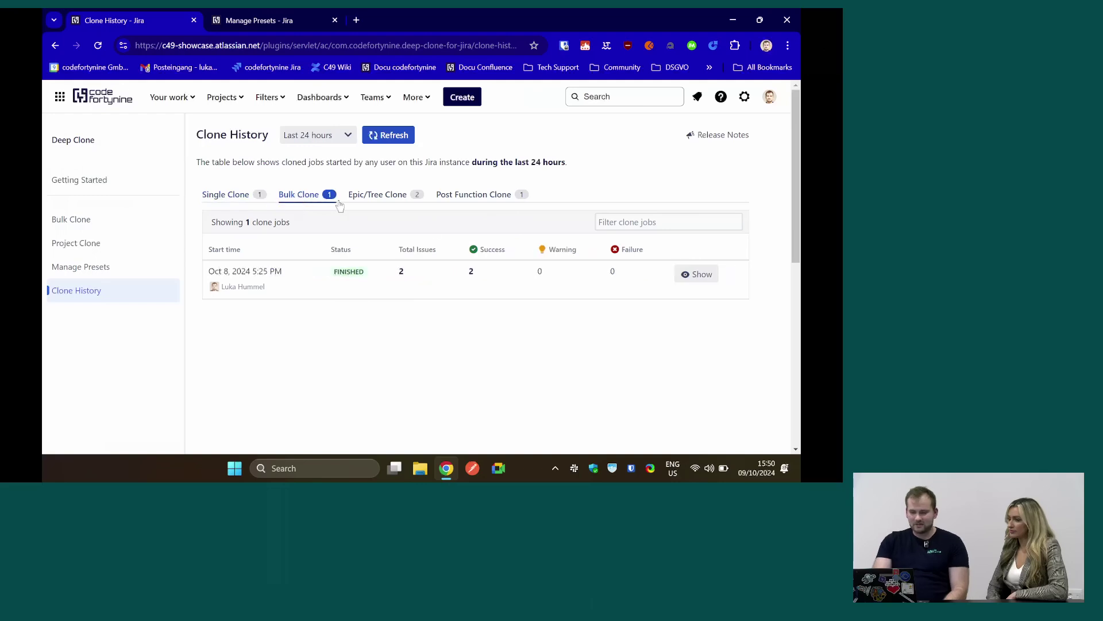
left_click(379, 194)
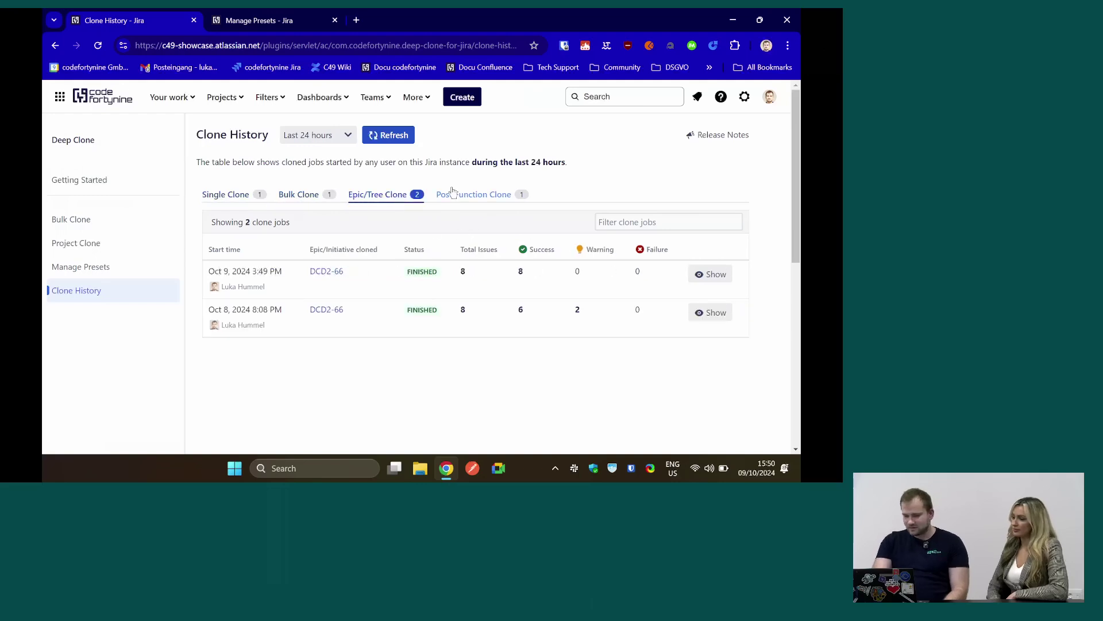
left_click(710, 312)
scroll(393, 381, "down", 1)
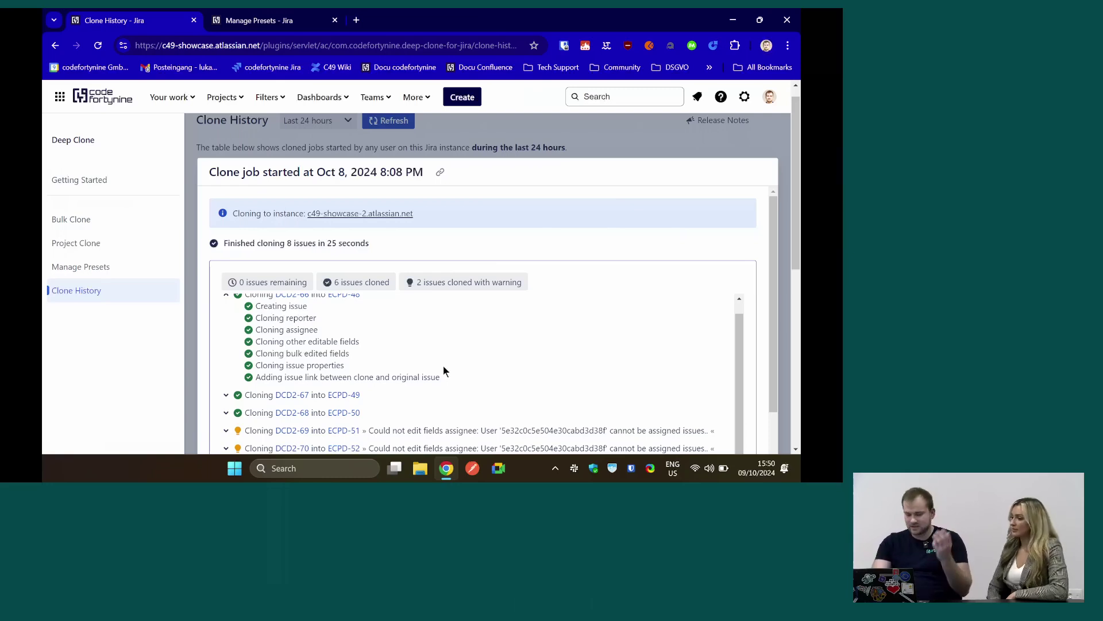
scroll(512, 389, "down", 2)
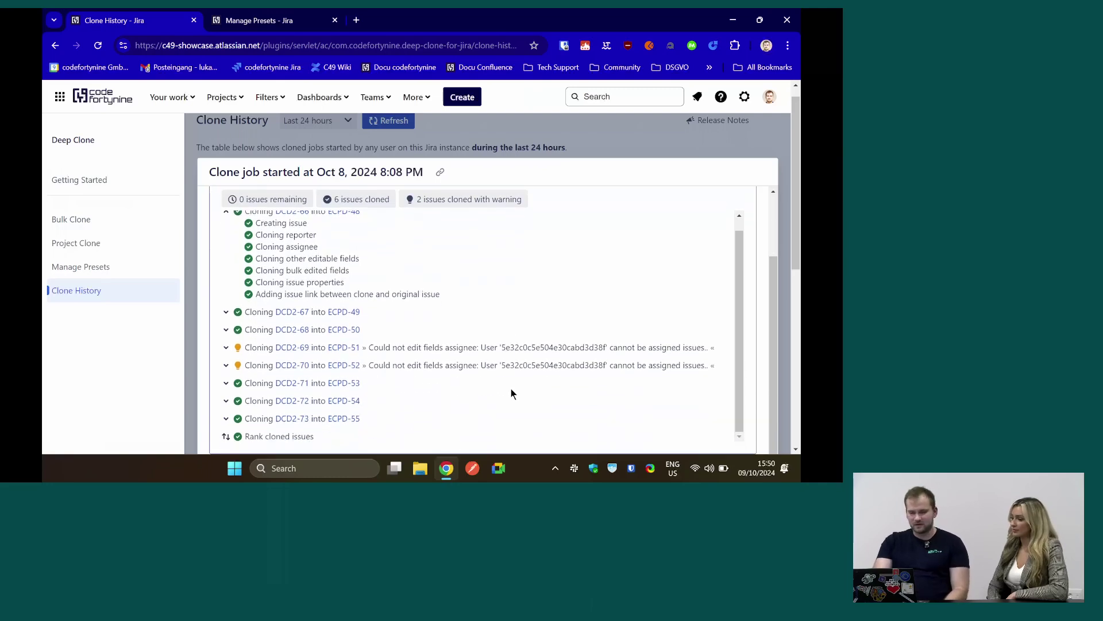
scroll(511, 393, "down", 2)
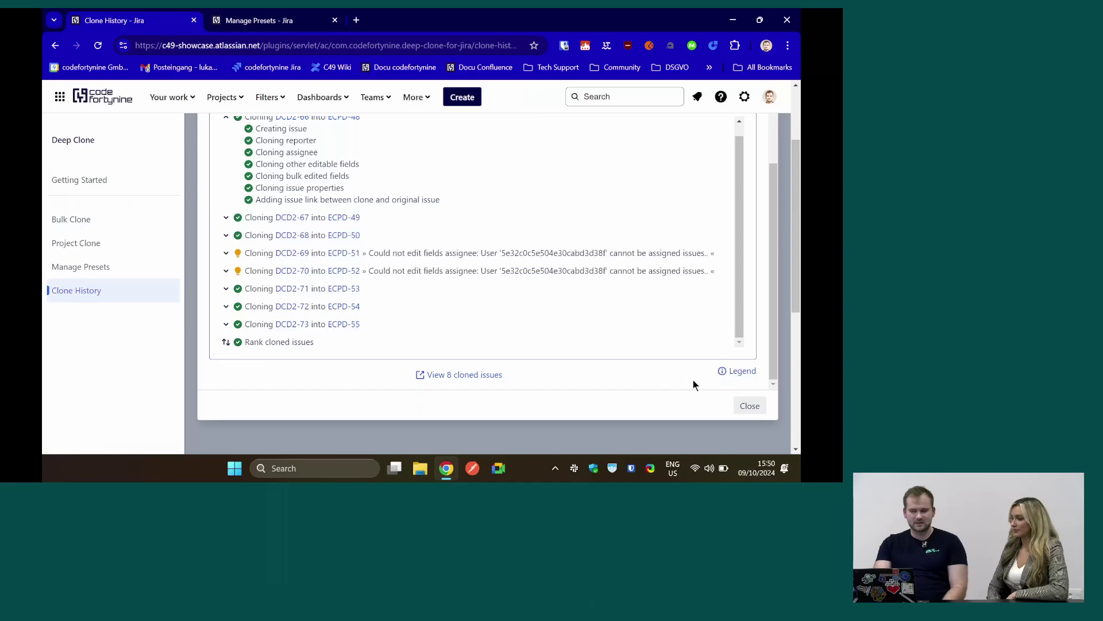
left_click(747, 403)
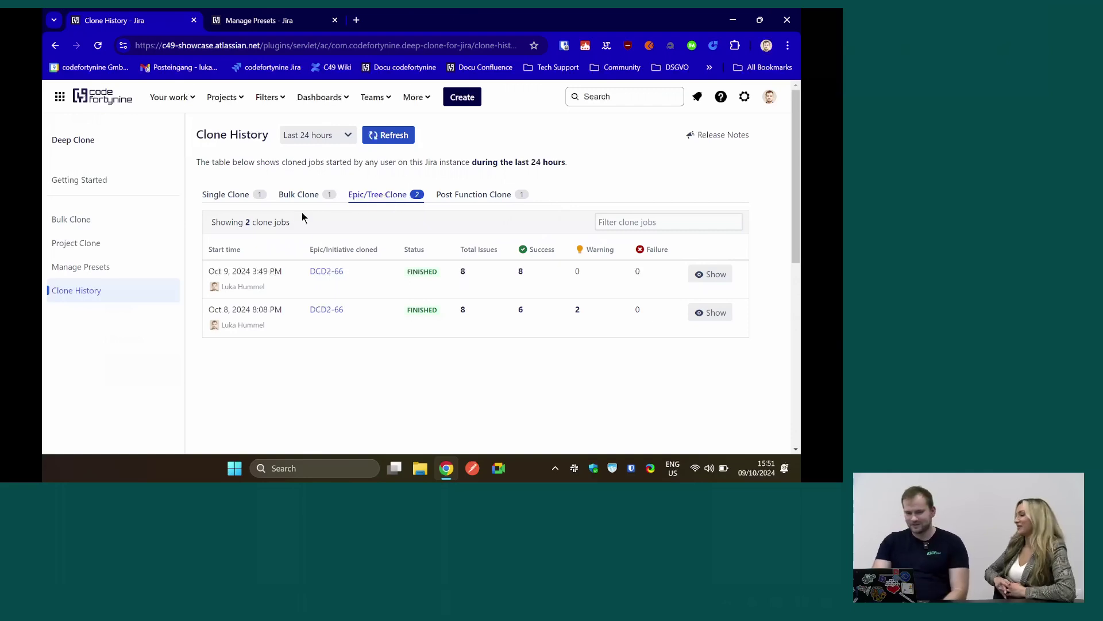
Step: Show Single Clone jobs, toggle 'Add as an action' on Manage Presets, then return to history
left_click(230, 196)
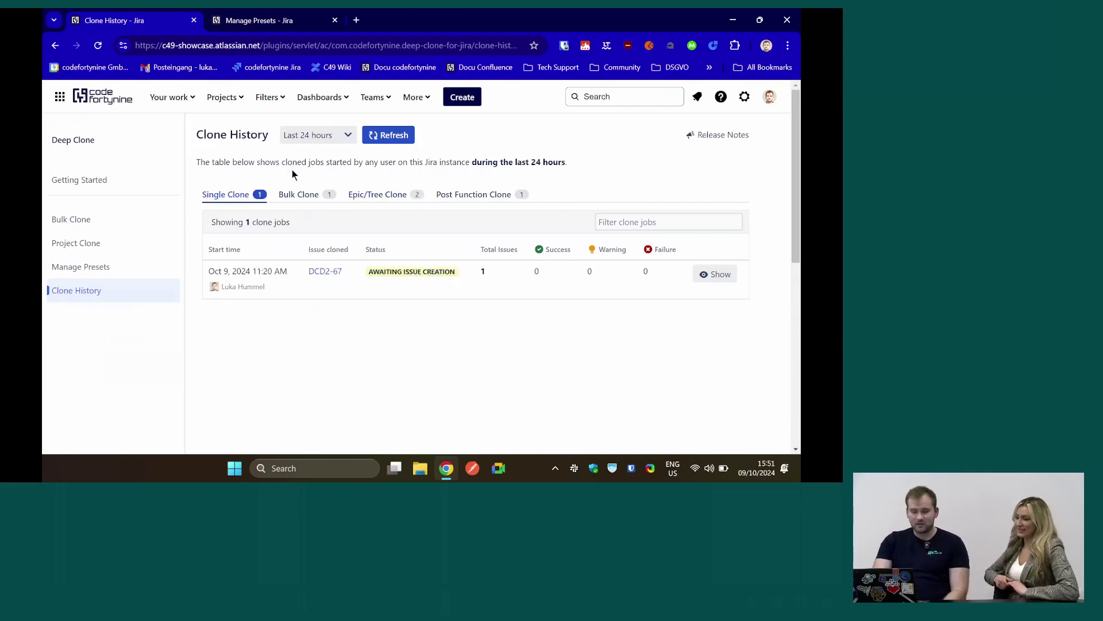
left_click(286, 22)
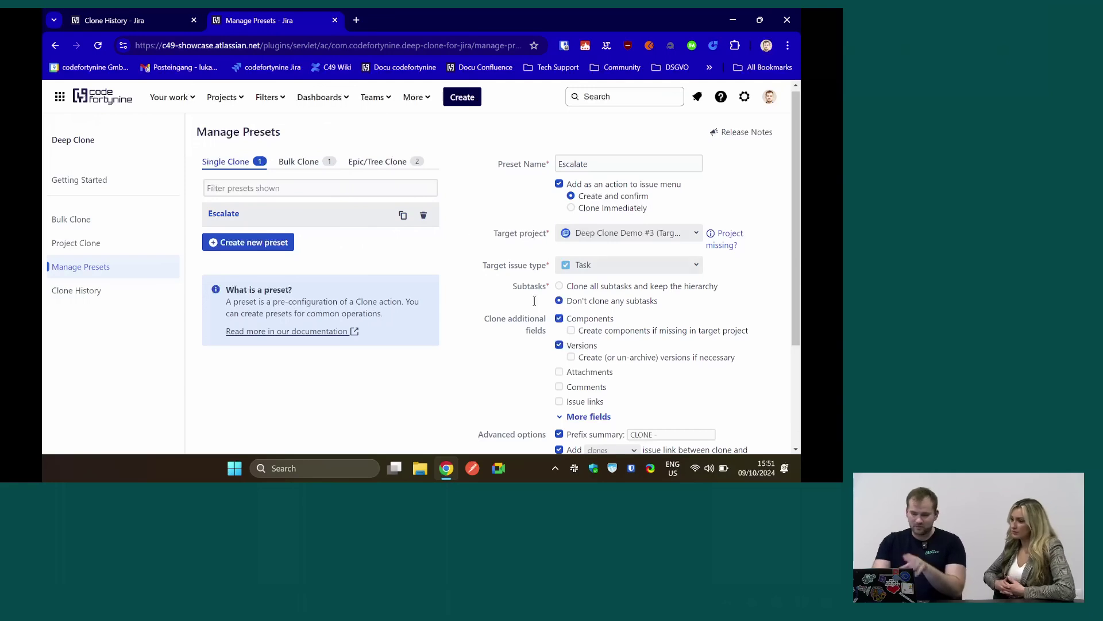
double_click(589, 184)
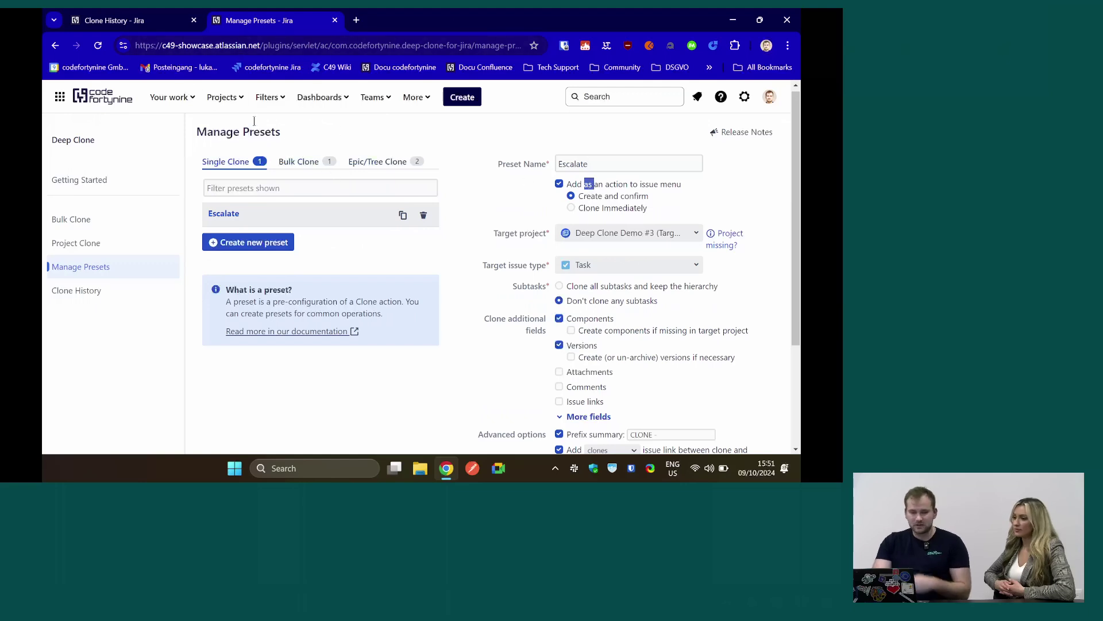
left_click(135, 21)
Step: Check epic DCD2-66's actions on the Deep Clone Demo #2 board for Escalate, then revisit presets
left_click(222, 96)
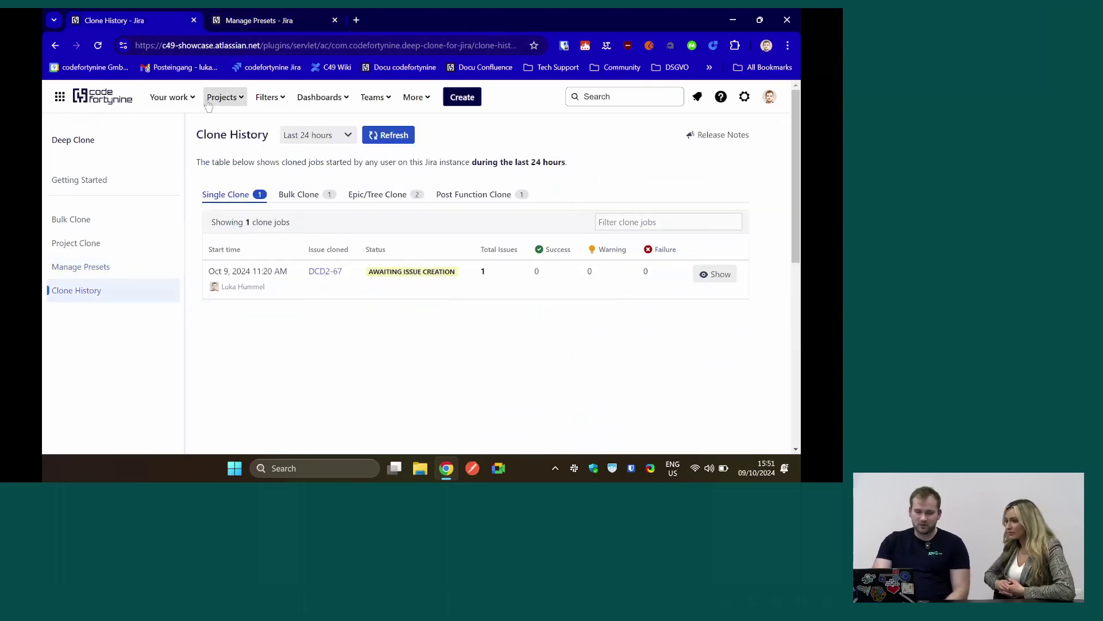
left_click(293, 151)
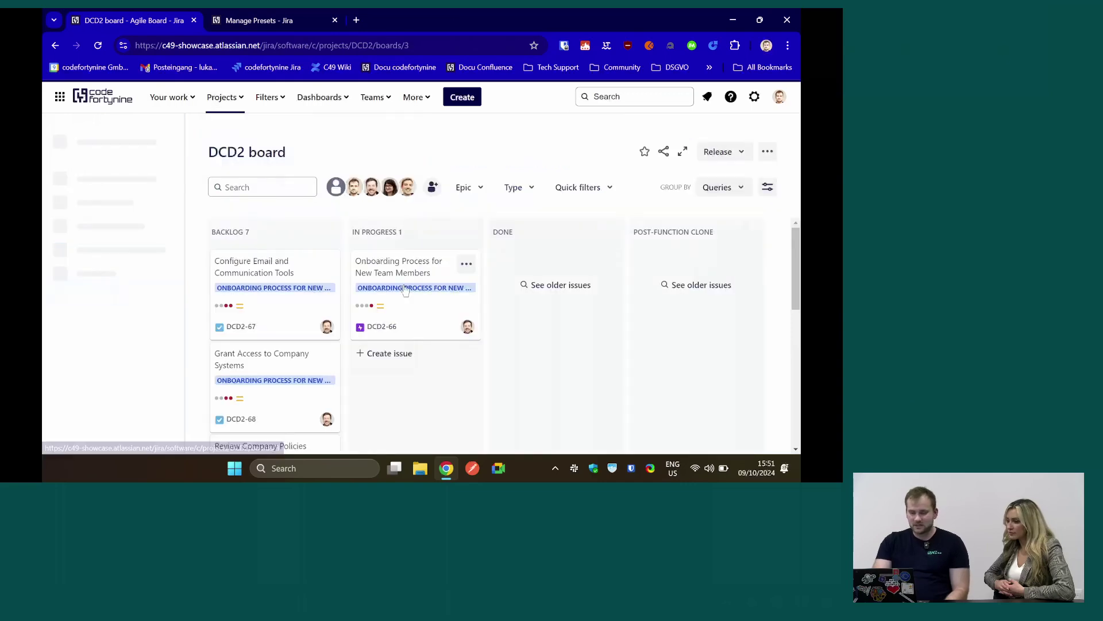
left_click(411, 276)
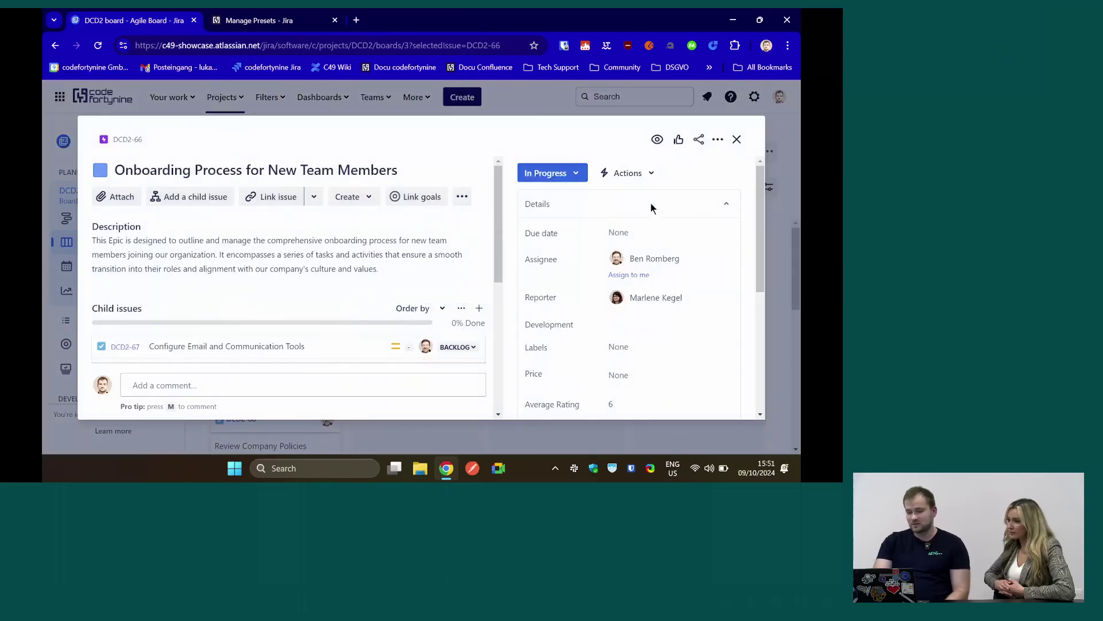
left_click(717, 139)
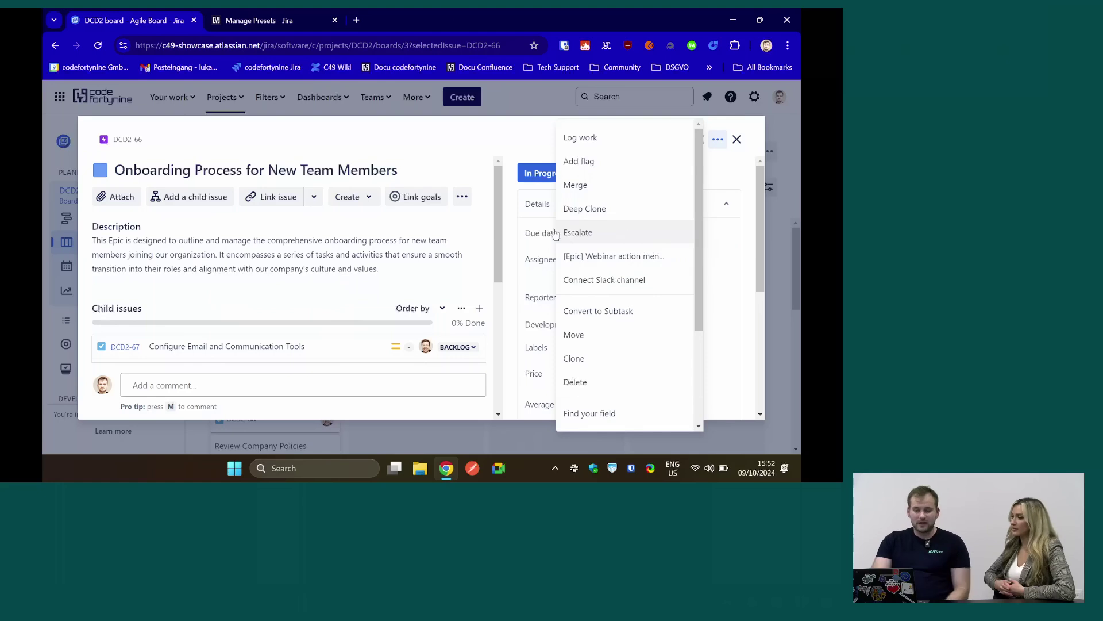
left_click(275, 28)
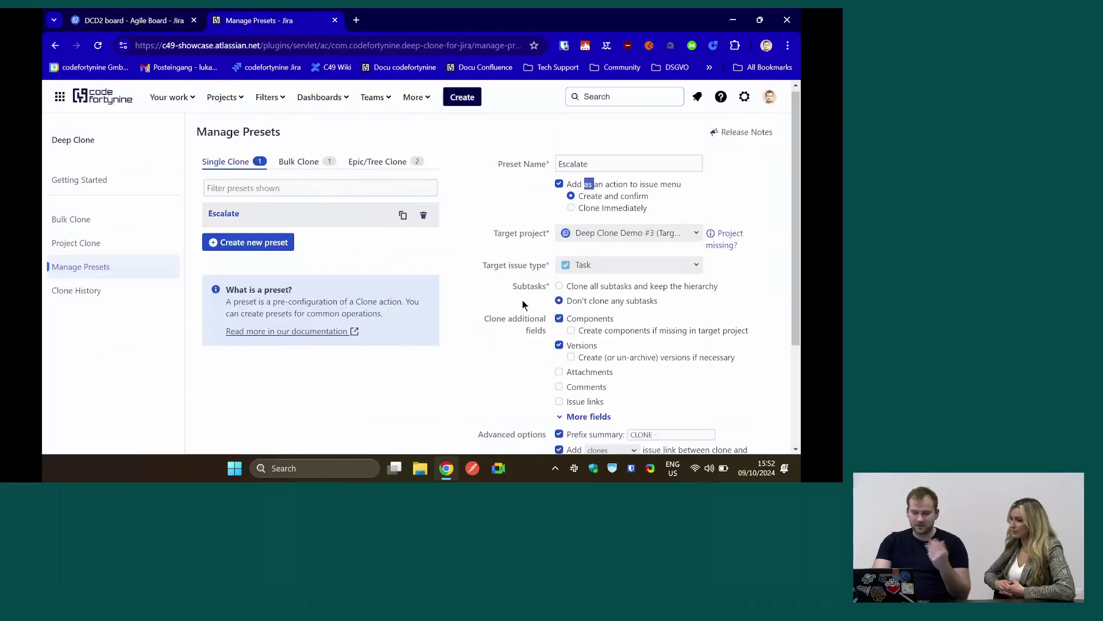
scroll(507, 329, "down", 2)
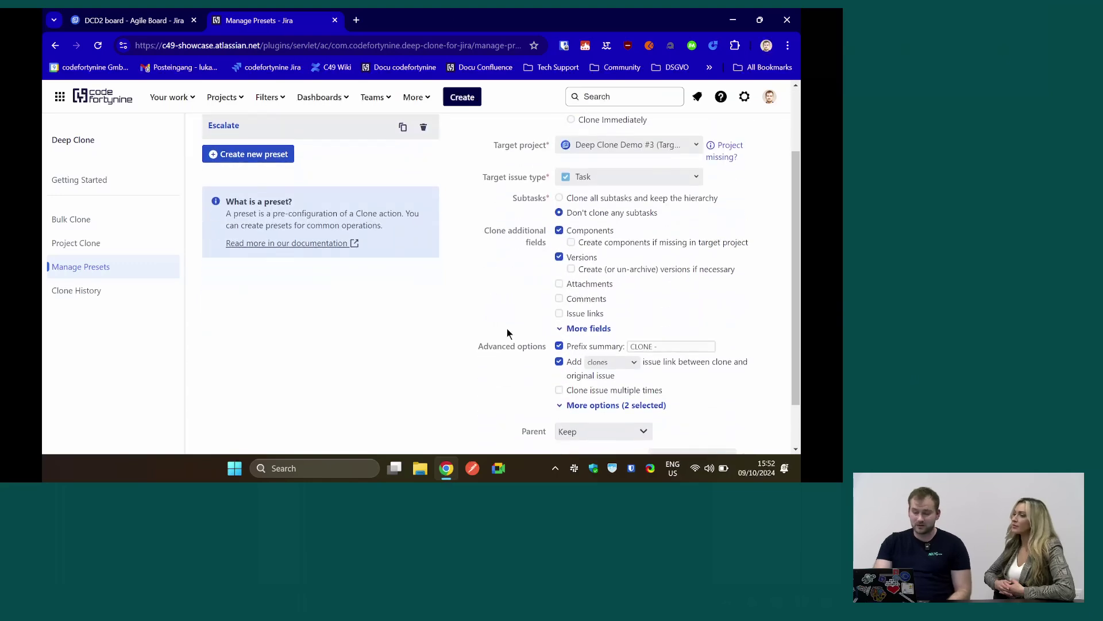
scroll(507, 333, "down", 1)
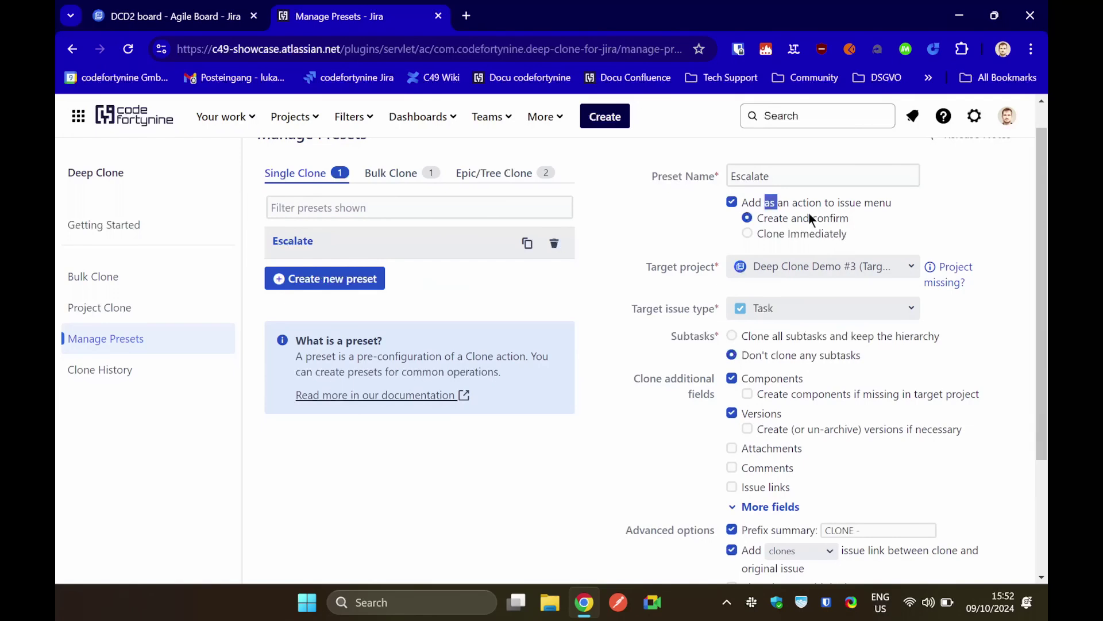
left_click(963, 216)
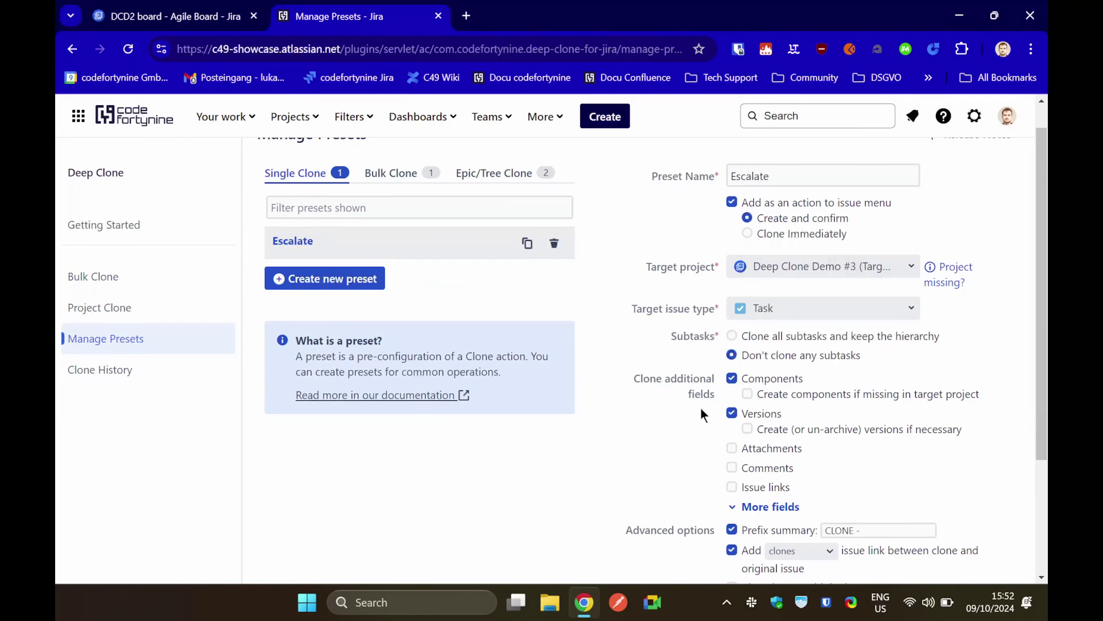